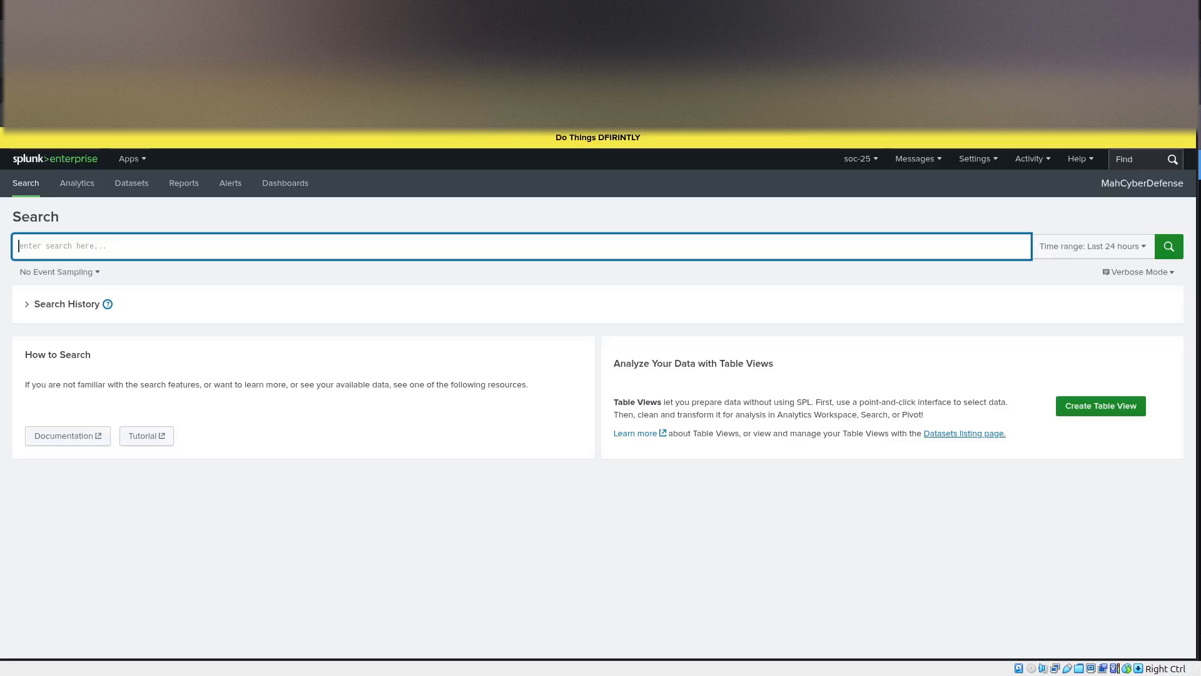
Search index=endpoint over all time for Microsoft-Windows-Windows Defender/Operational EventCode=5007 messages containing "TamperProtection = 0x4", tabulating _time, ComputerName and Message.
{"action": "left_click", "coordinate": [187, 57]}
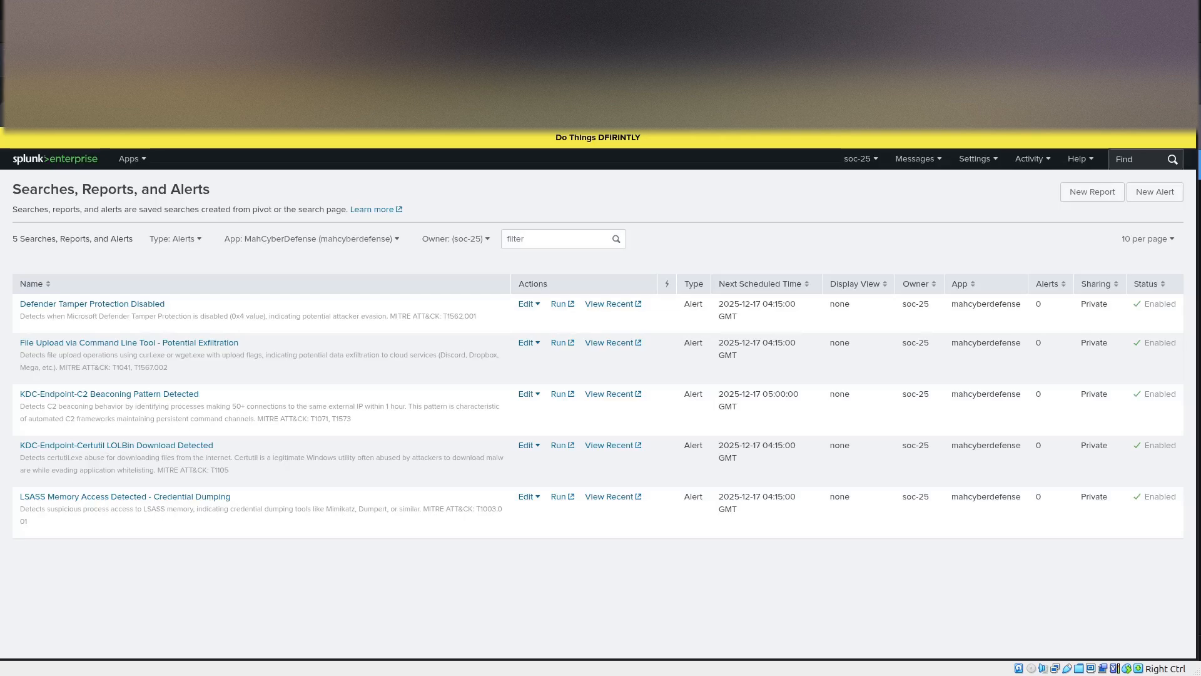
{"action": "key", "text": "ctrl+Tab"}
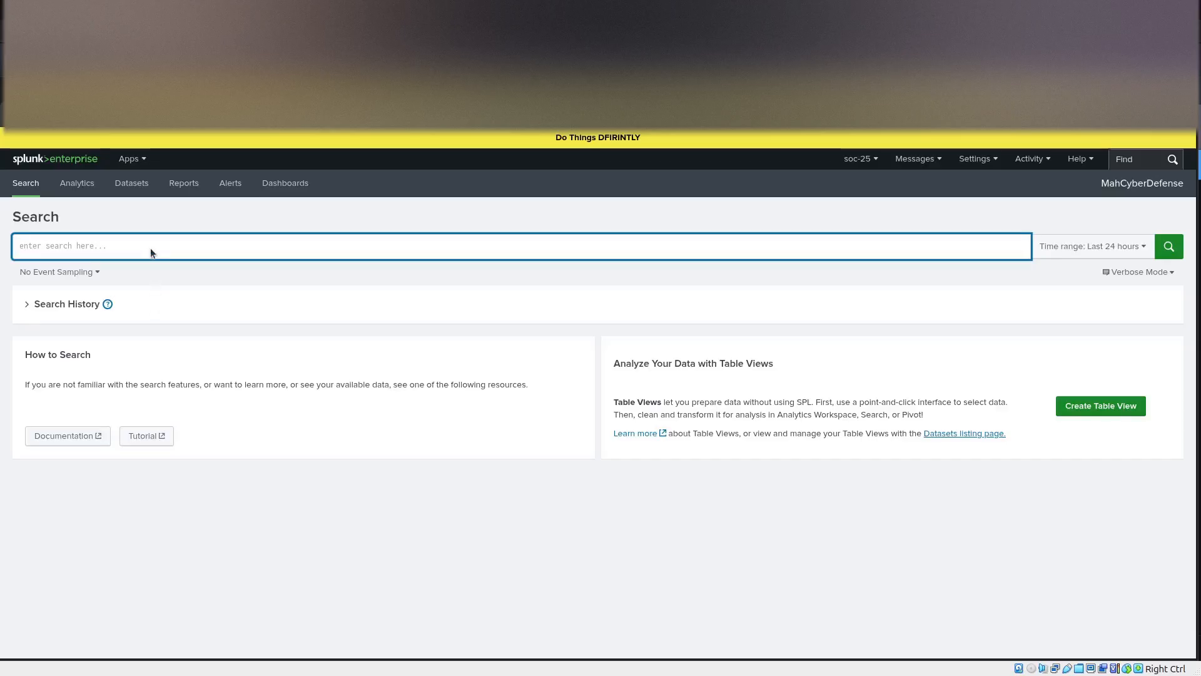
{"action": "type", "text": "index=endpoint LogName=\"Microsoft-Windows-Windows Defender/Operational\" EventCode=5007 | search Message=\"*TamperProtection = 0x4*\" | table _time, ComputerName, Message"}
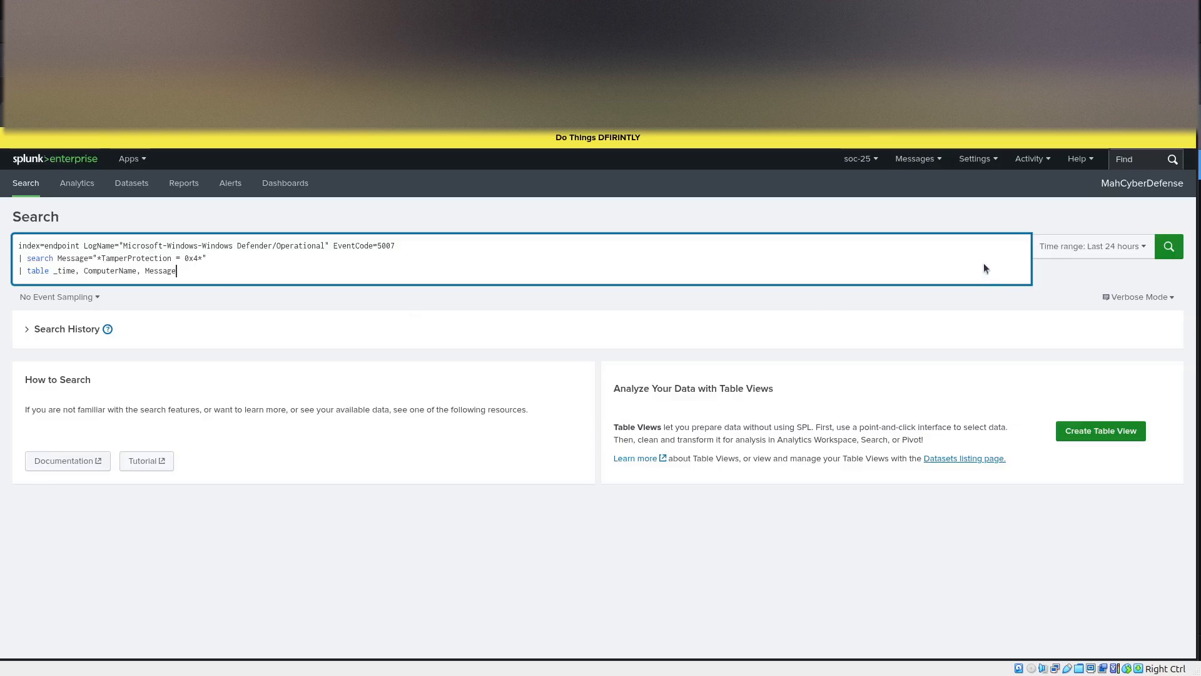
{"action": "left_click", "coordinate": [1105, 251]}
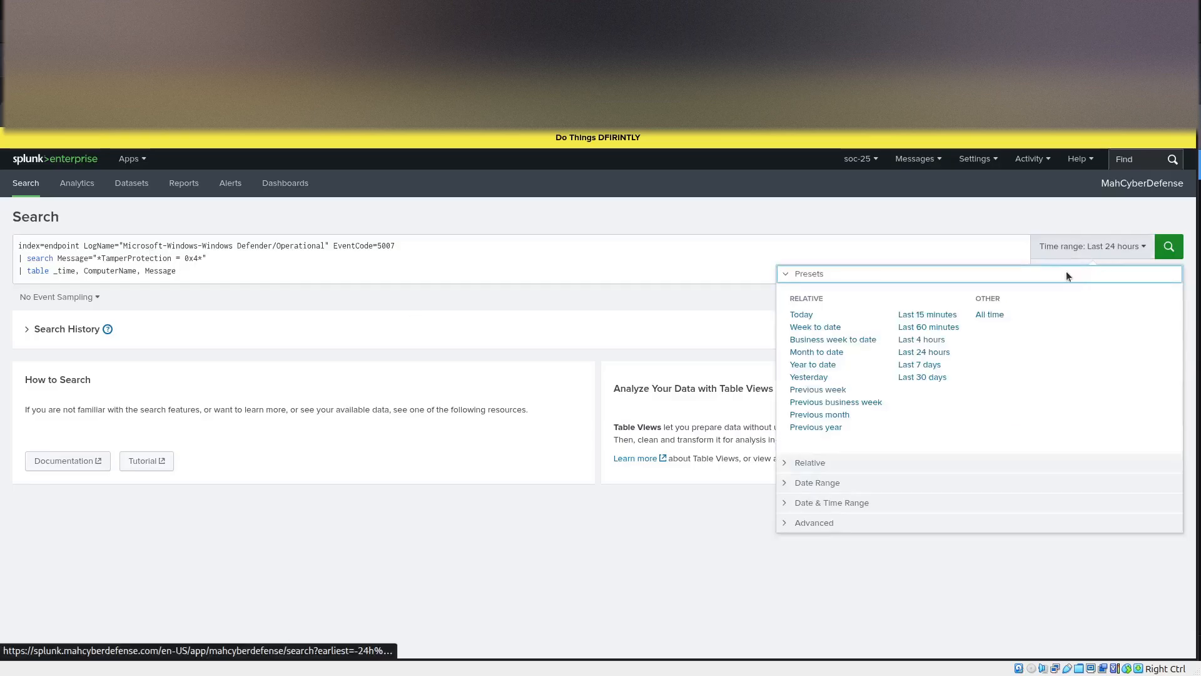
{"action": "left_click", "coordinate": [993, 314]}
{"action": "left_click", "coordinate": [254, 278]}
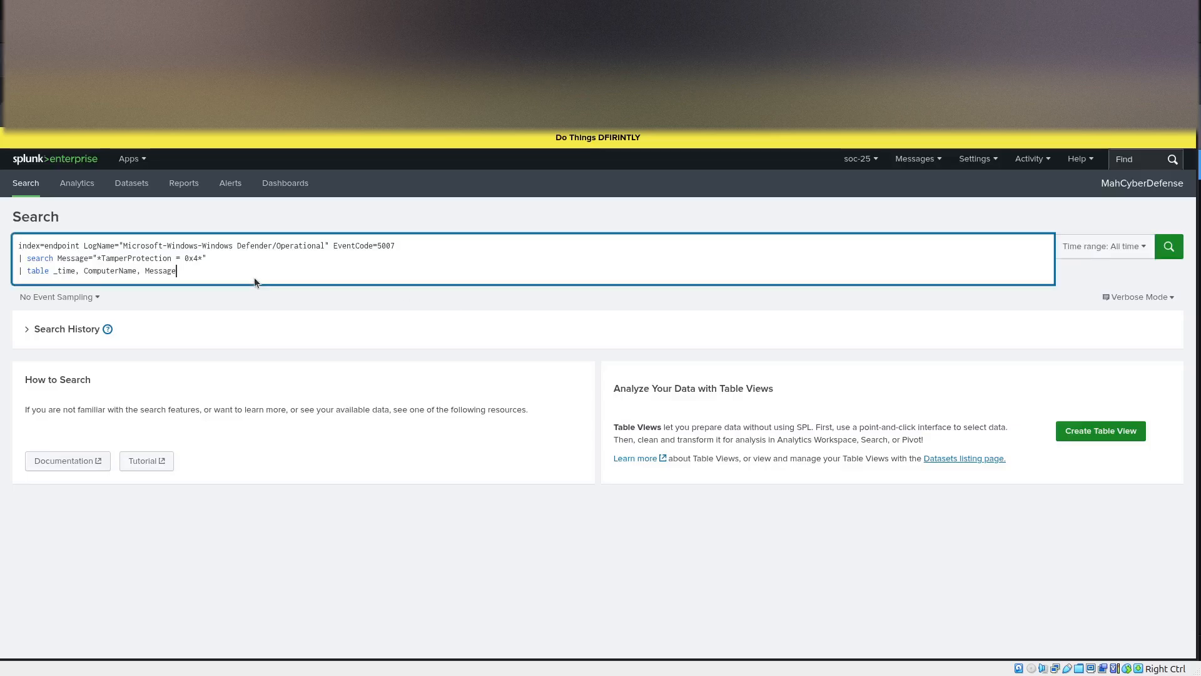
{"action": "key", "text": "Return"}
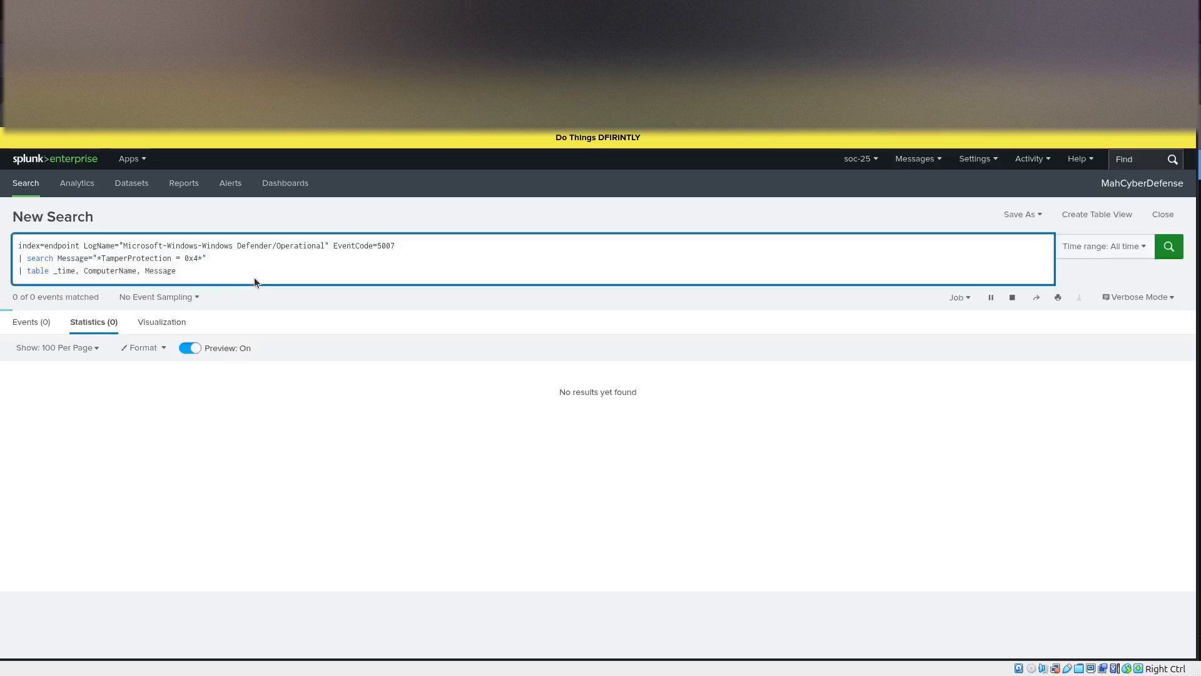
Examine the returned Defender events and the query's index, TamperProtection message filter and EventCode=5007 condition.
{"action": "left_click", "coordinate": [88, 452]}
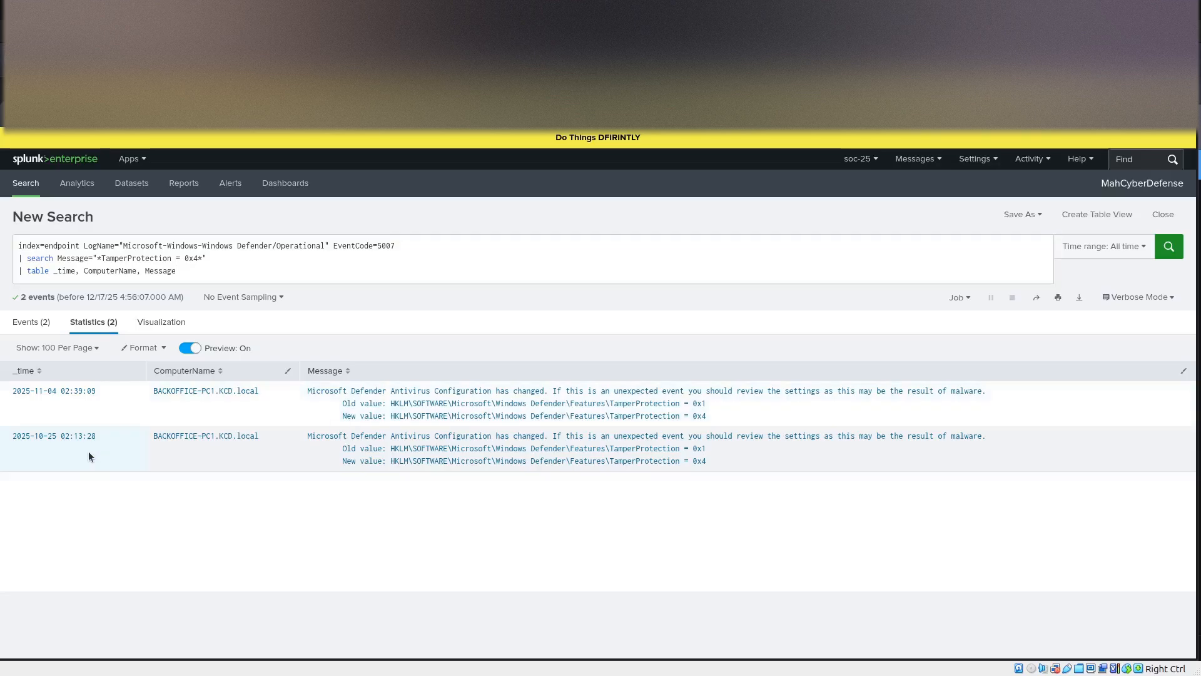
{"action": "left_click", "coordinate": [41, 489]}
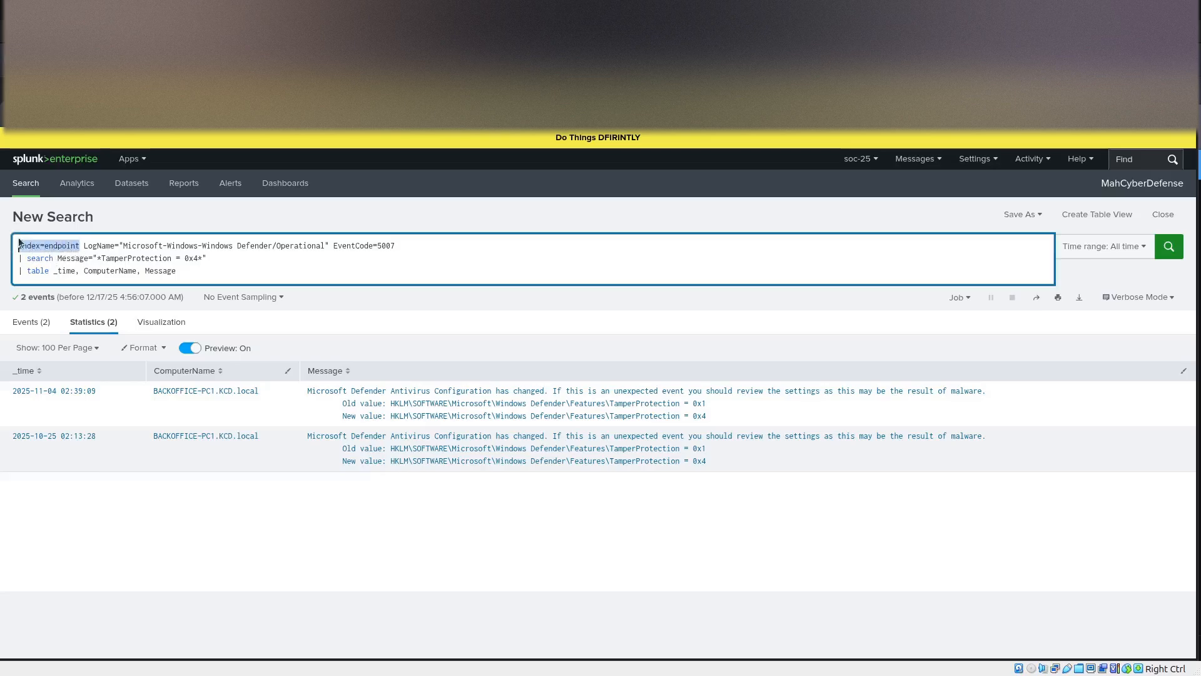
{"action": "left_click", "coordinate": [81, 252]}
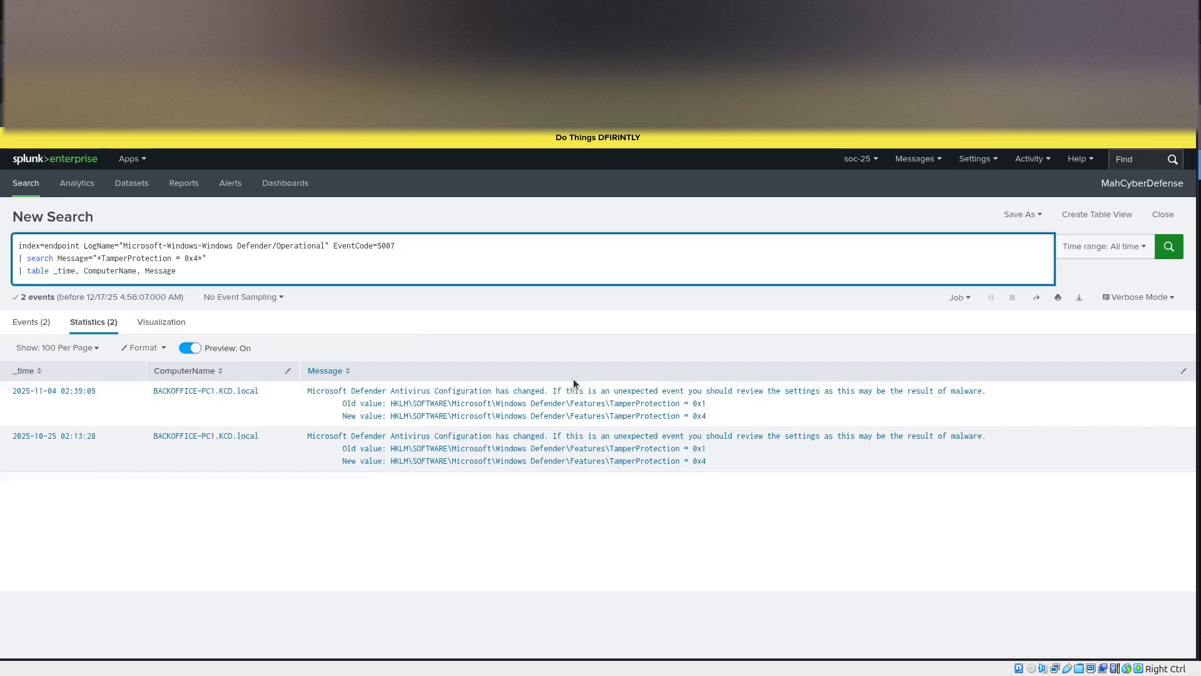
{"action": "left_click_drag", "start_coordinate": [212, 260], "coordinate": [17, 261]}
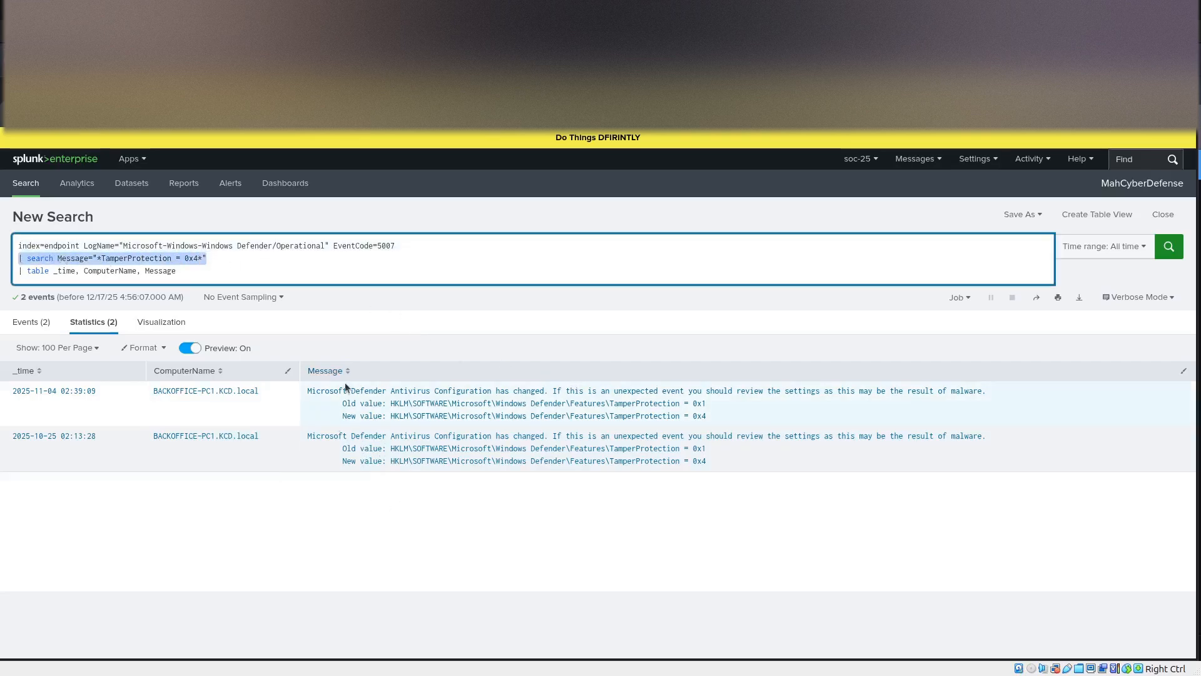
{"action": "left_click", "coordinate": [401, 244]}
{"action": "left_click_drag", "start_coordinate": [336, 246], "coordinate": [330, 246]}
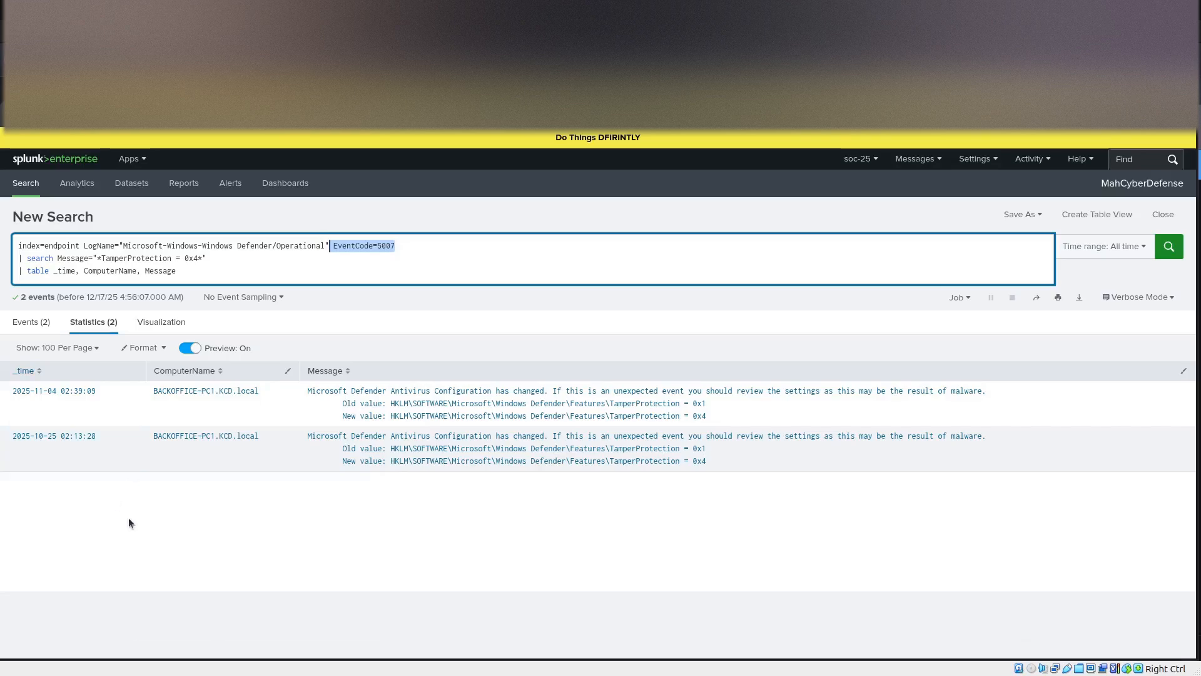
{"action": "left_click", "coordinate": [132, 499]}
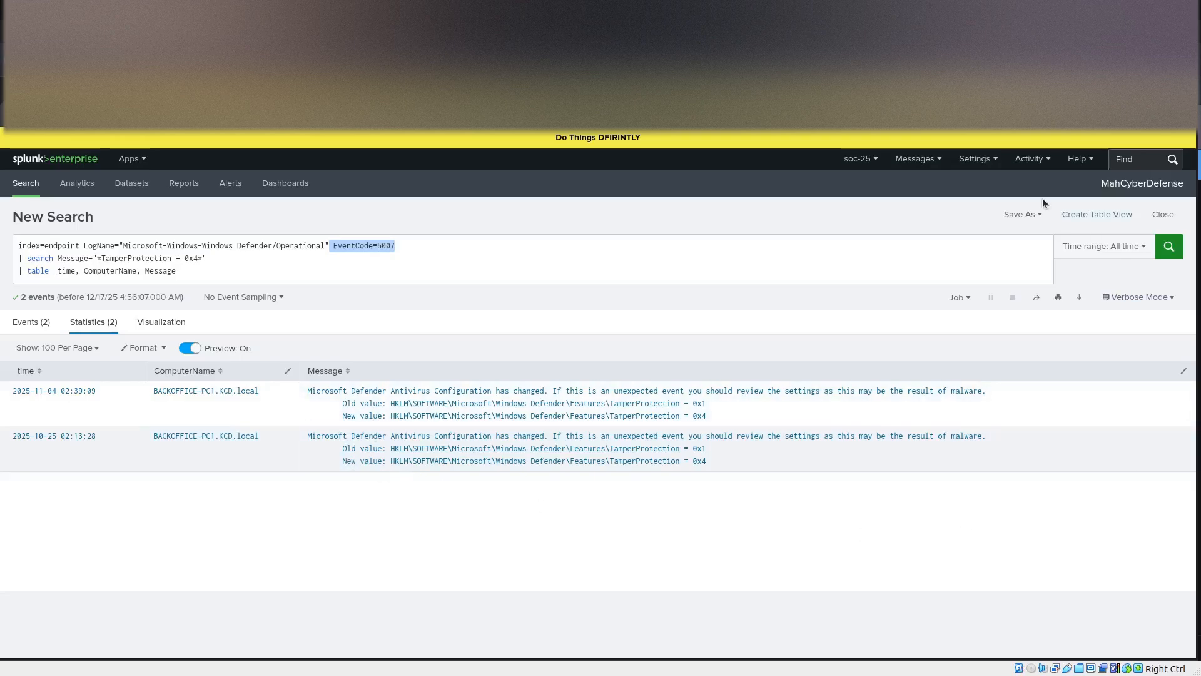
Create an alert from the search titled "KDC-Endpoint-Defender Tamper Protection Disabled", with a description covering the 0x4 value, attacker evasion and MITRE ATT&CK T1562.001.
{"action": "left_click", "coordinate": [1031, 214]}
{"action": "left_click", "coordinate": [1045, 258]}
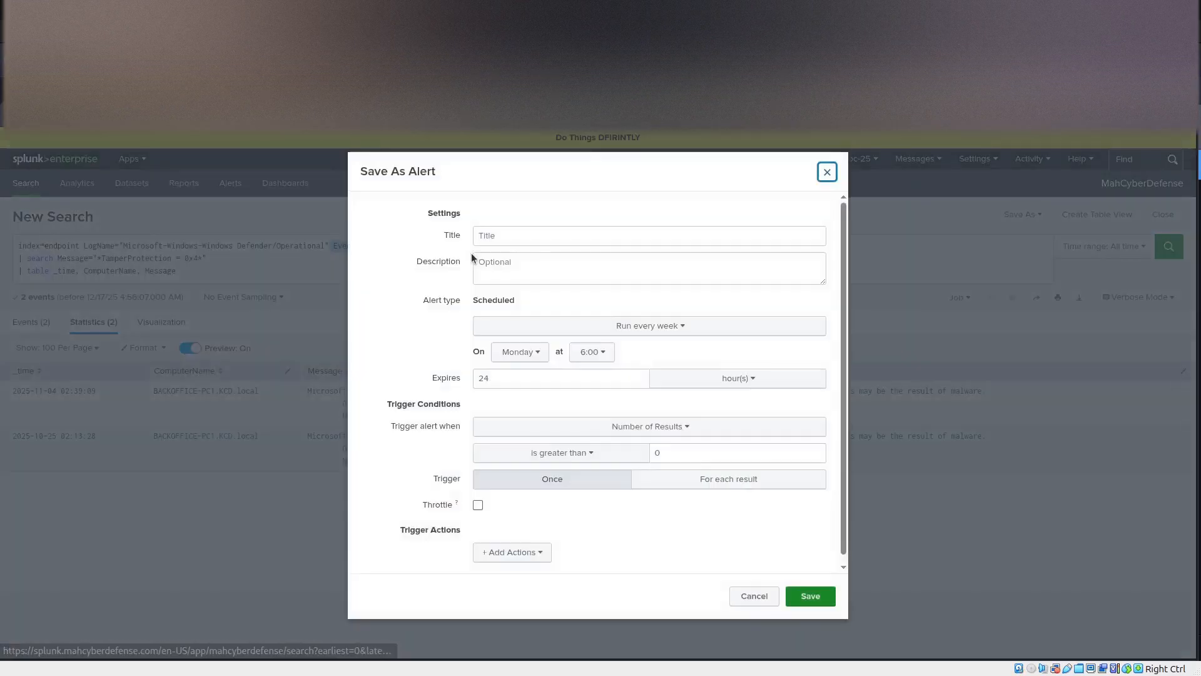
{"action": "left_click", "coordinate": [487, 239]}
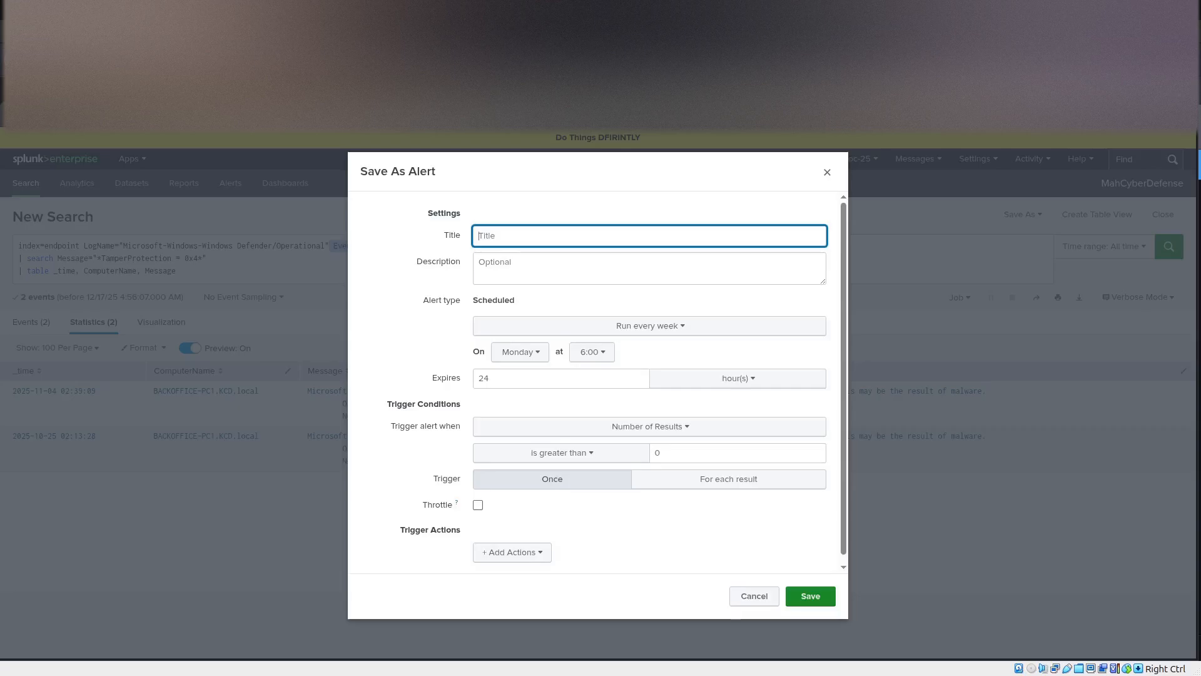
{"action": "type", "text": "KDC-Endpoint-Defender Tamper Protection Disabled"}
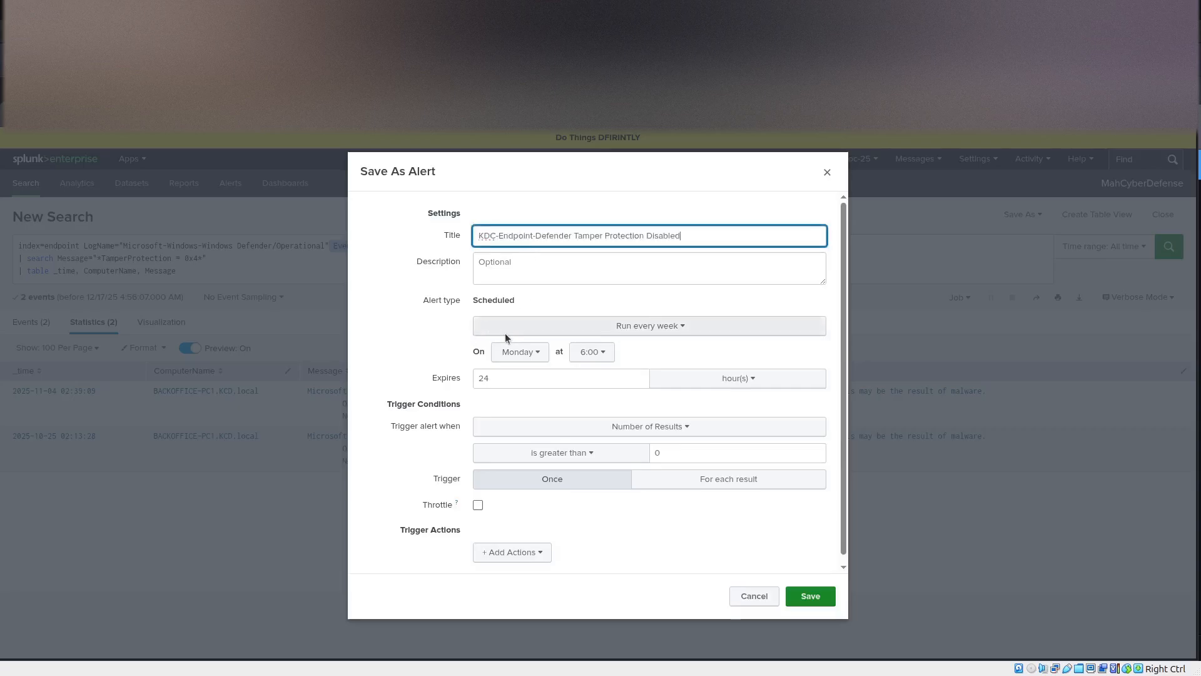
{"action": "left_click", "coordinate": [622, 273]}
{"action": "type", "text": "Detects when Microsoft Defender Tamper Protection is disabled (value 0x4), indicating potential attacker evasion. MITRE ATT&CK: T1562.001"}
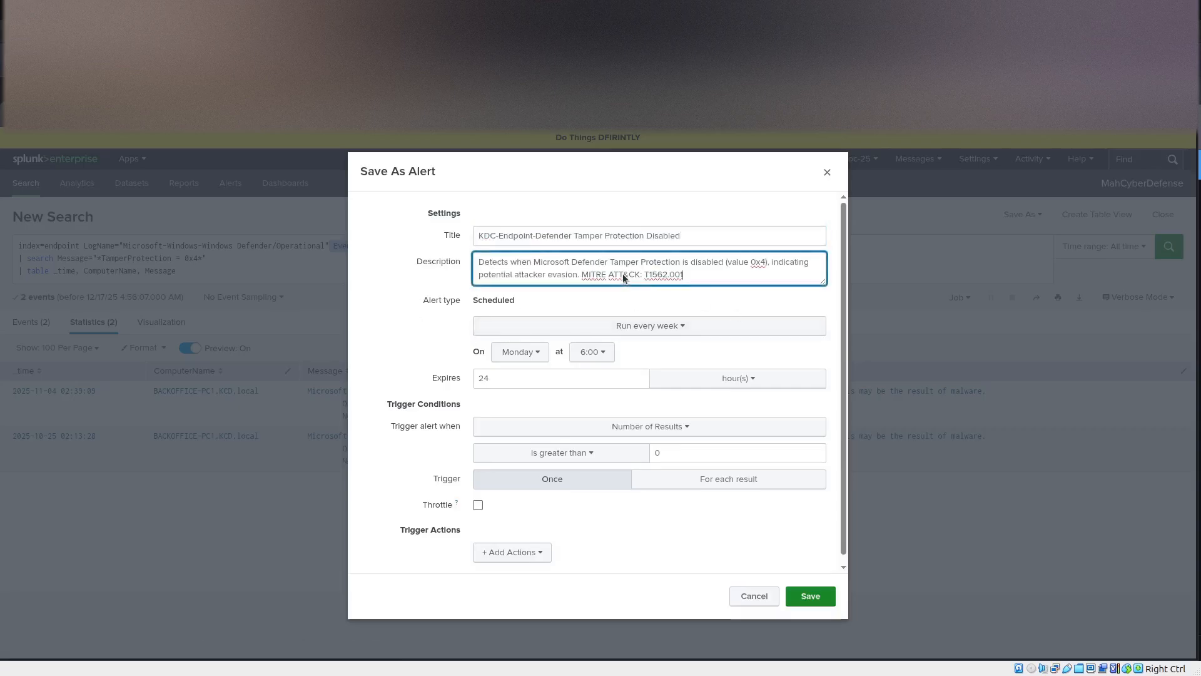
{"action": "left_click", "coordinate": [633, 326]}
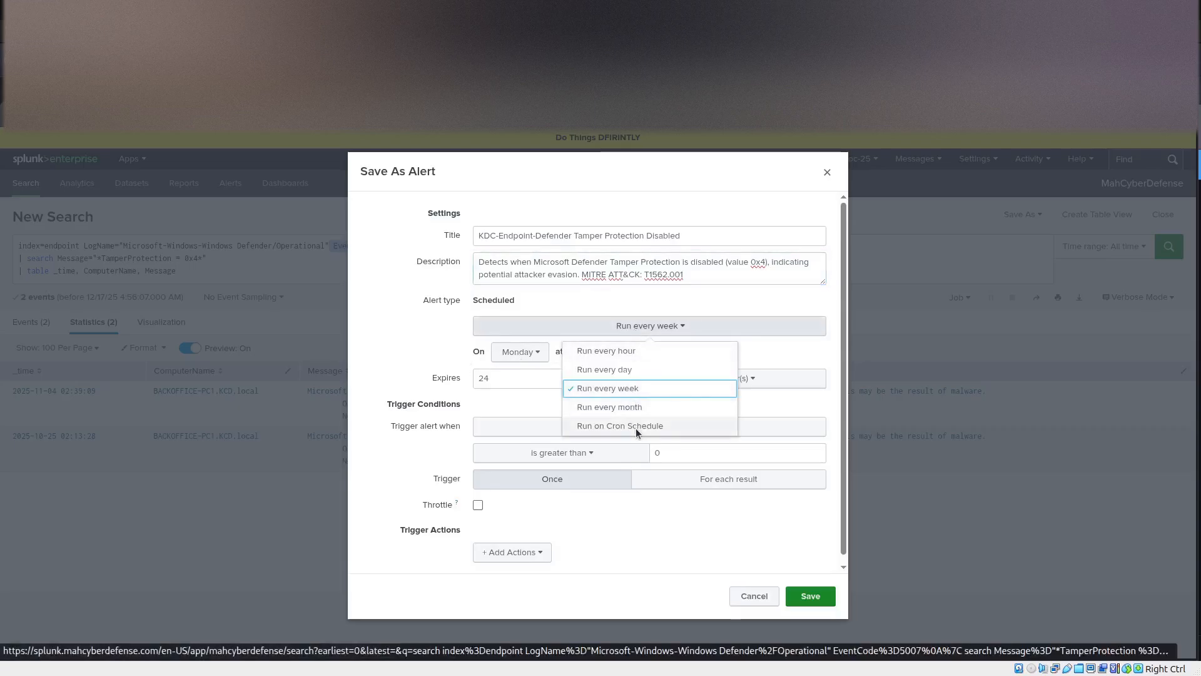
{"action": "left_click", "coordinate": [634, 354]}
{"action": "left_click", "coordinate": [677, 322]}
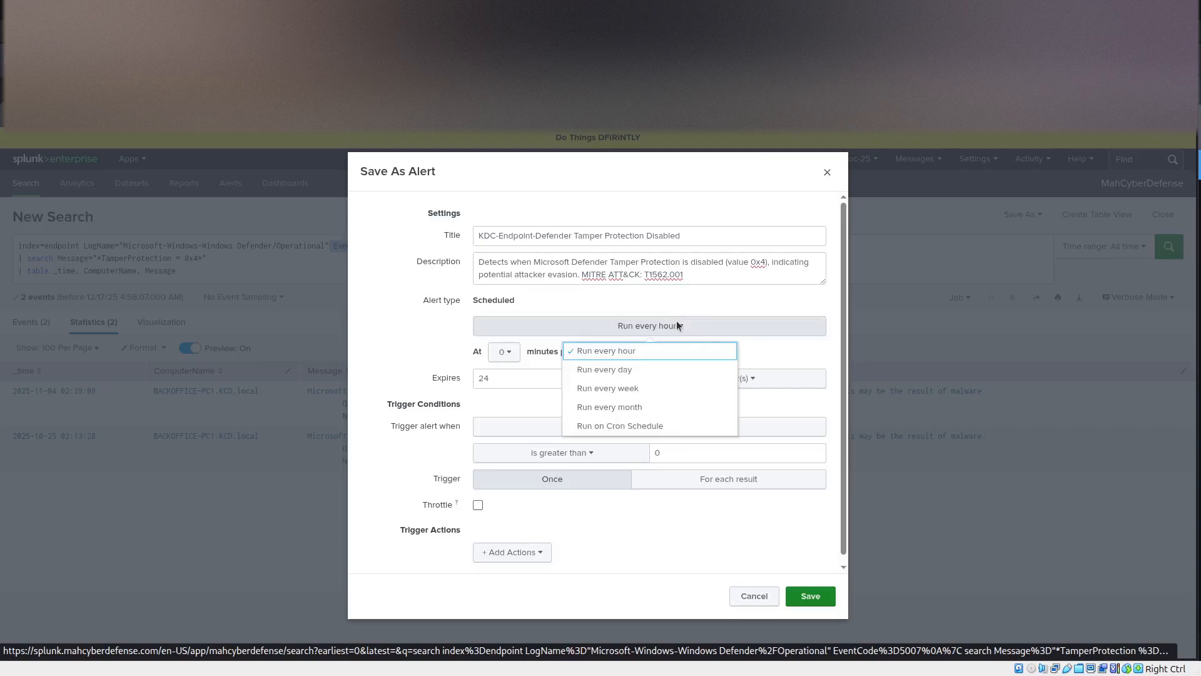
{"action": "left_click", "coordinate": [649, 426]}
{"action": "left_click", "coordinate": [637, 324]}
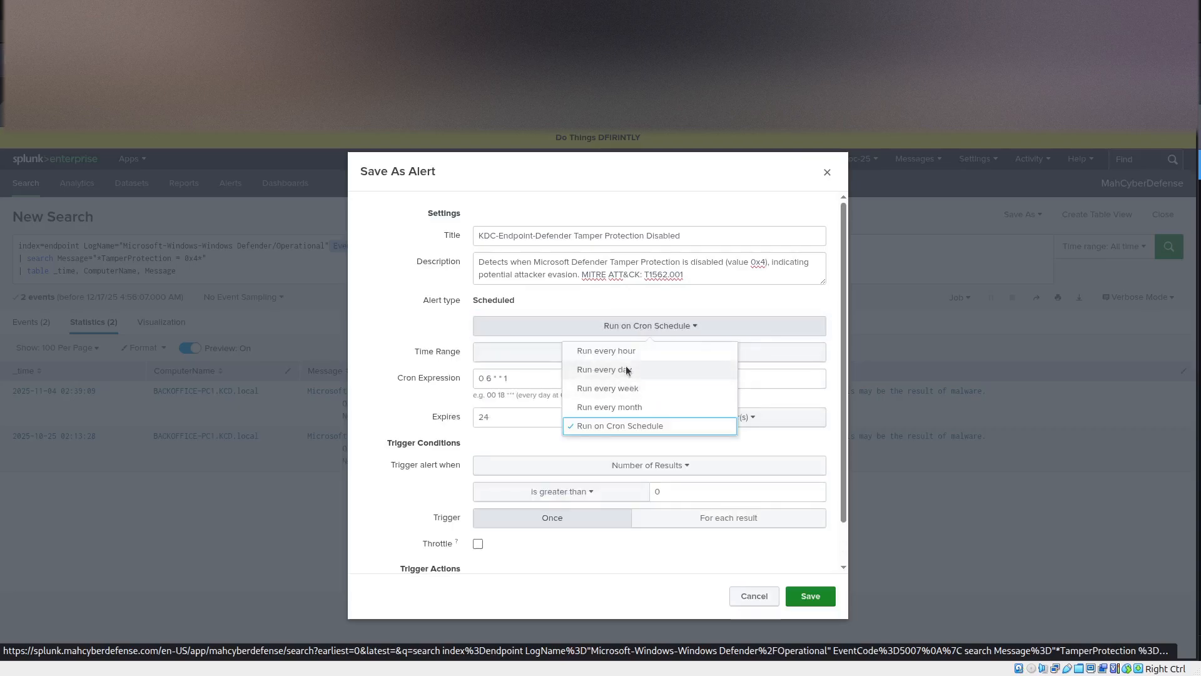
{"action": "left_click", "coordinate": [621, 349]}
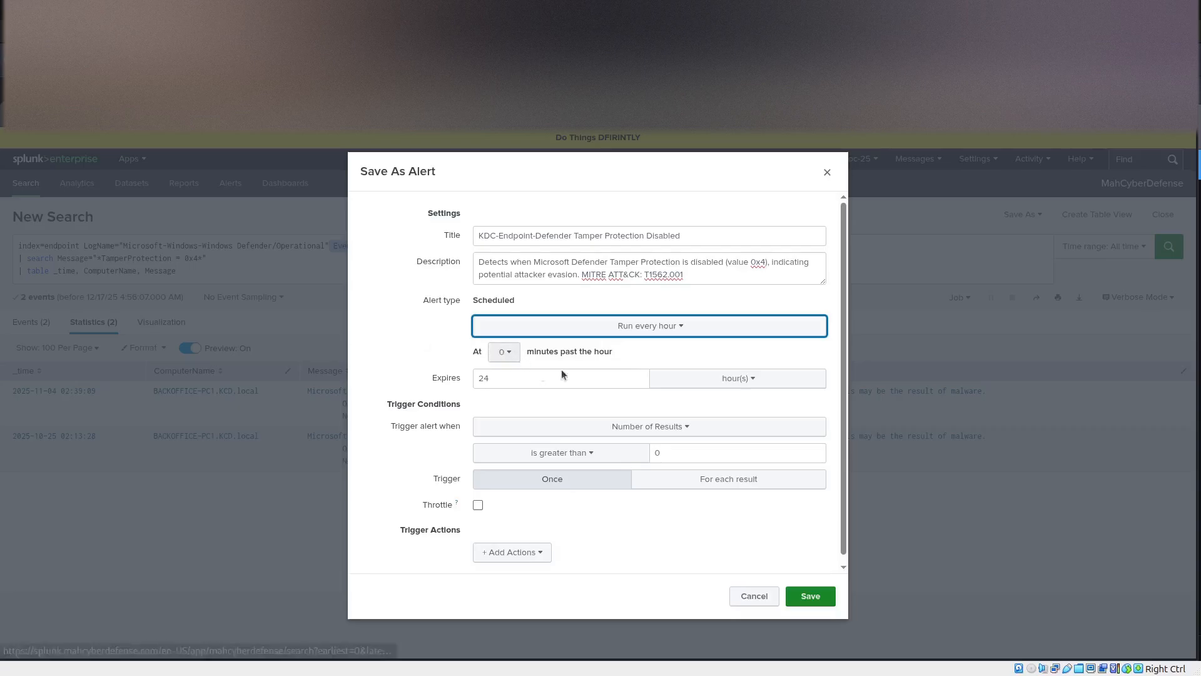
Set the alert to run on a cron schedule with the expression */15 * * * *.
{"action": "left_click", "coordinate": [651, 328]}
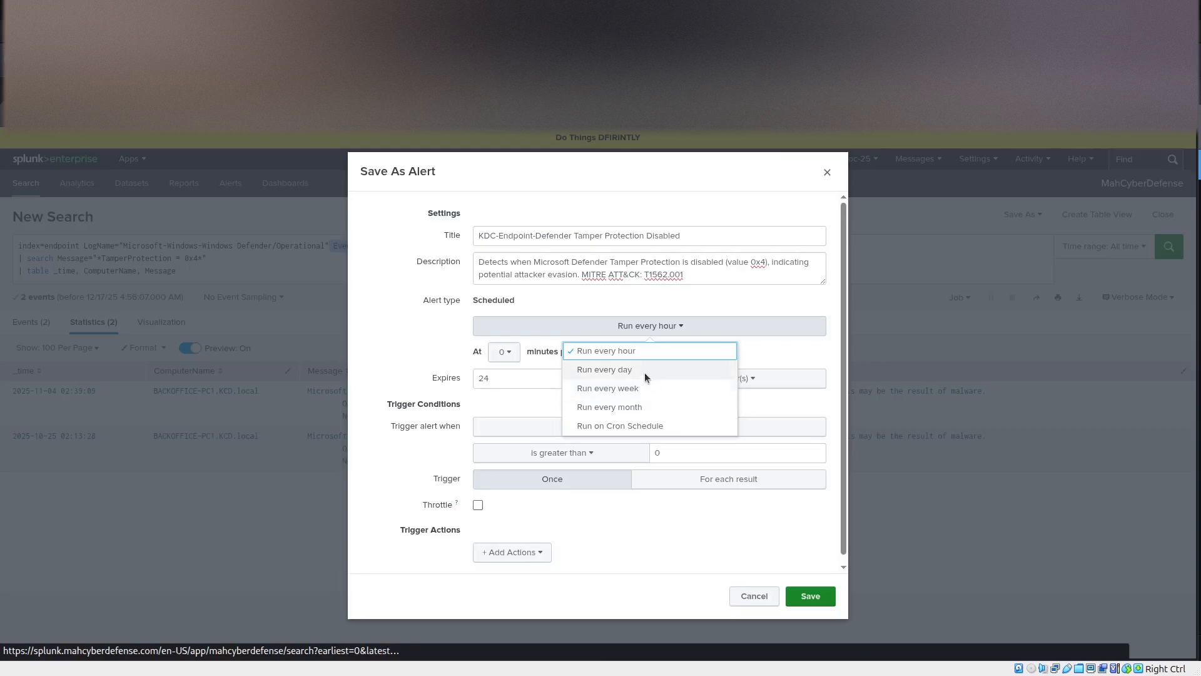
{"action": "left_click", "coordinate": [632, 428]}
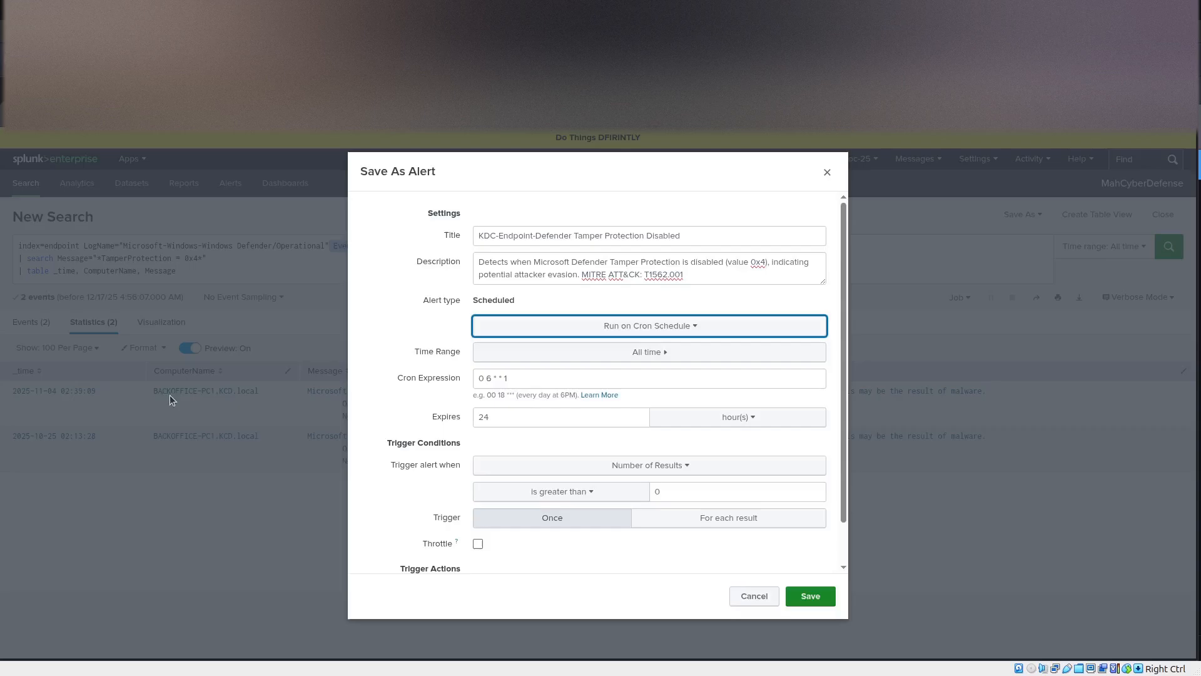
{"action": "left_click", "coordinate": [493, 378]}
{"action": "key", "text": "ctrl+a"}
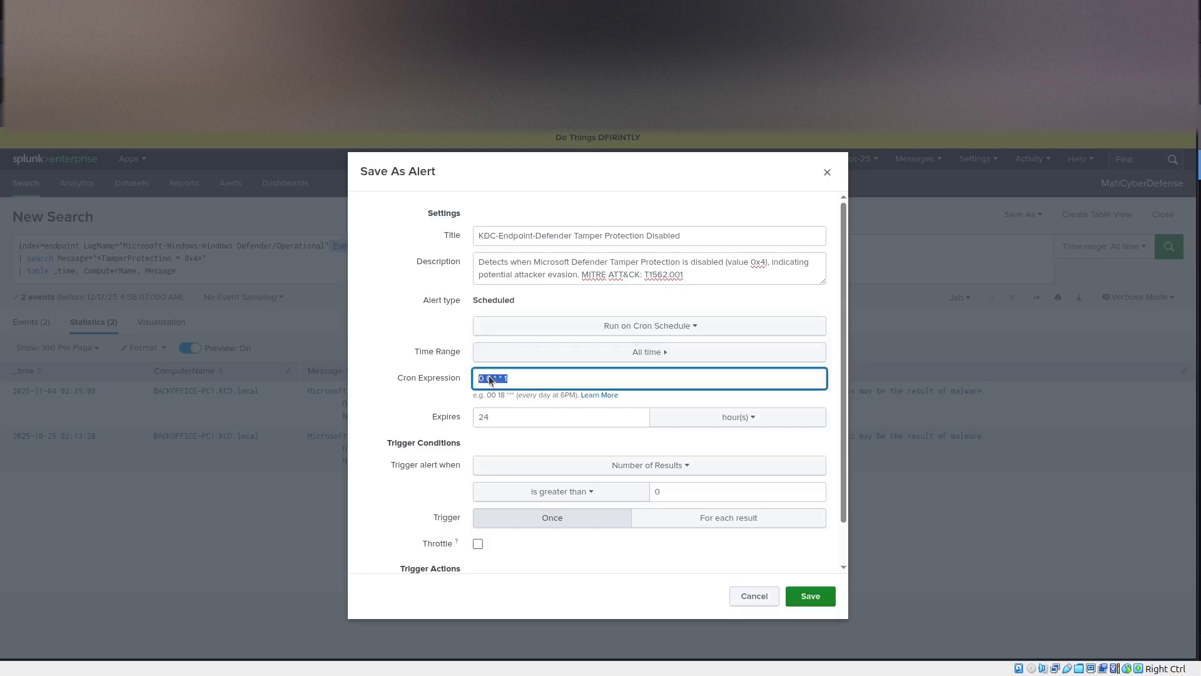
{"action": "type", "text": "*/15 * * * *"}
Set the alert to trigger once and enable throttling.
{"action": "scroll", "coordinate": [428, 430], "scroll_direction": "down", "scroll_amount": 2}
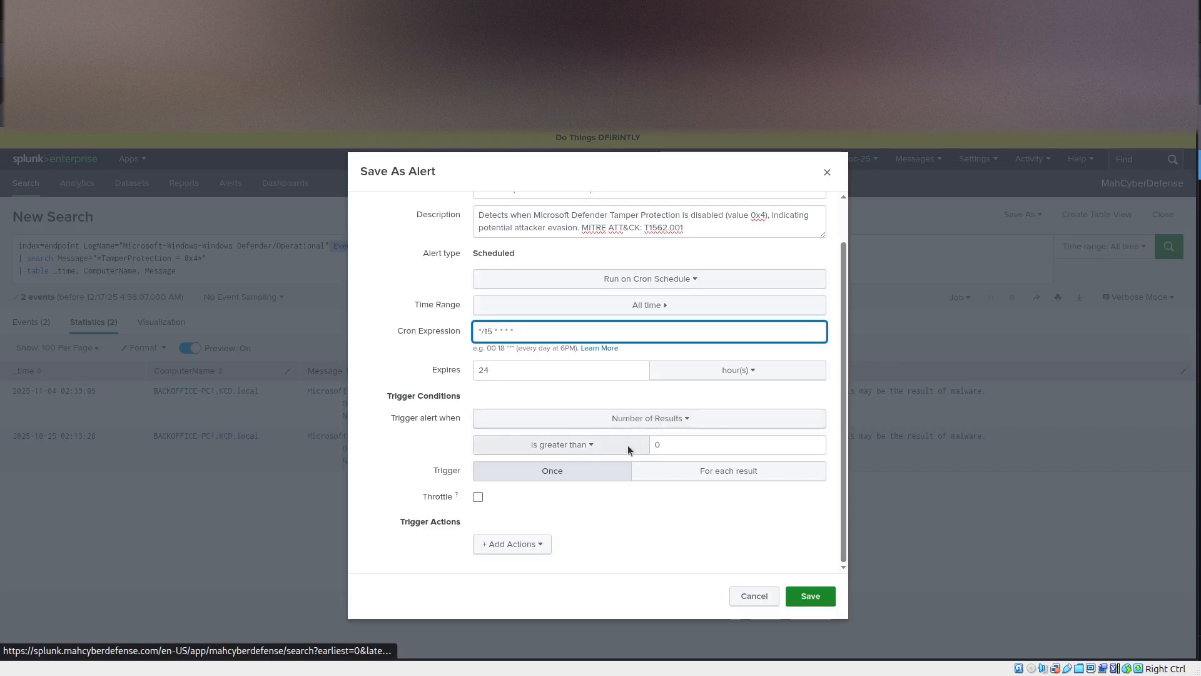
{"action": "left_click", "coordinate": [550, 476]}
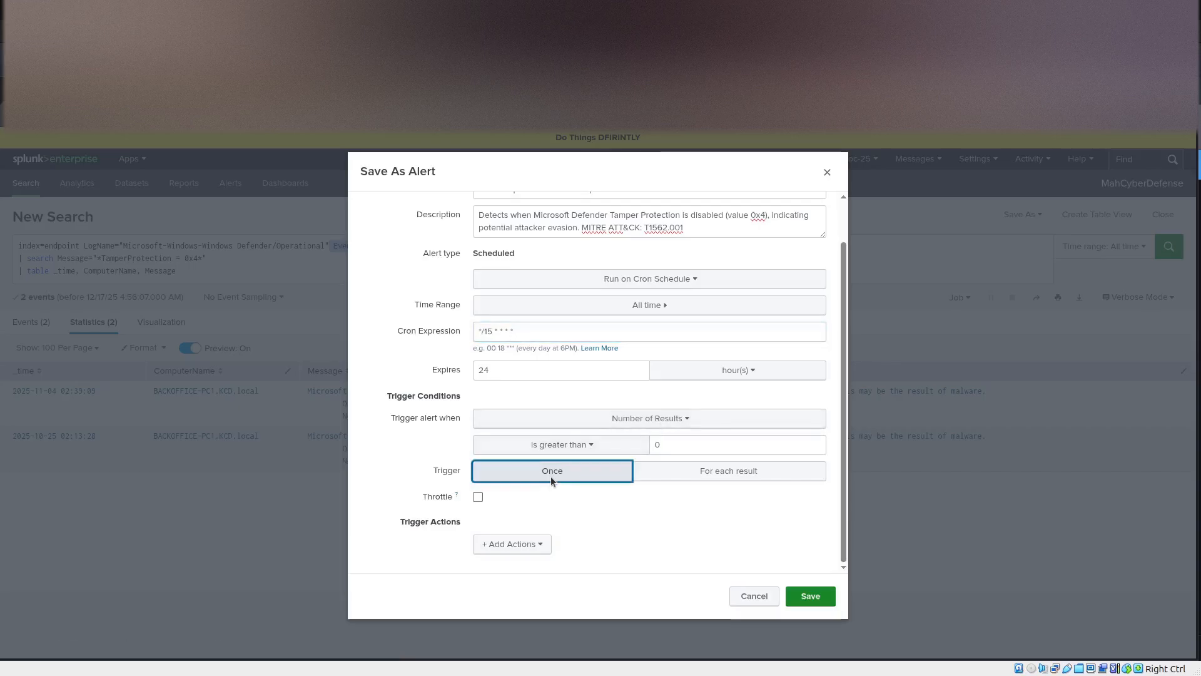
{"action": "left_click", "coordinate": [477, 498]}
{"action": "scroll", "coordinate": [643, 491], "scroll_direction": "down", "scroll_amount": 1}
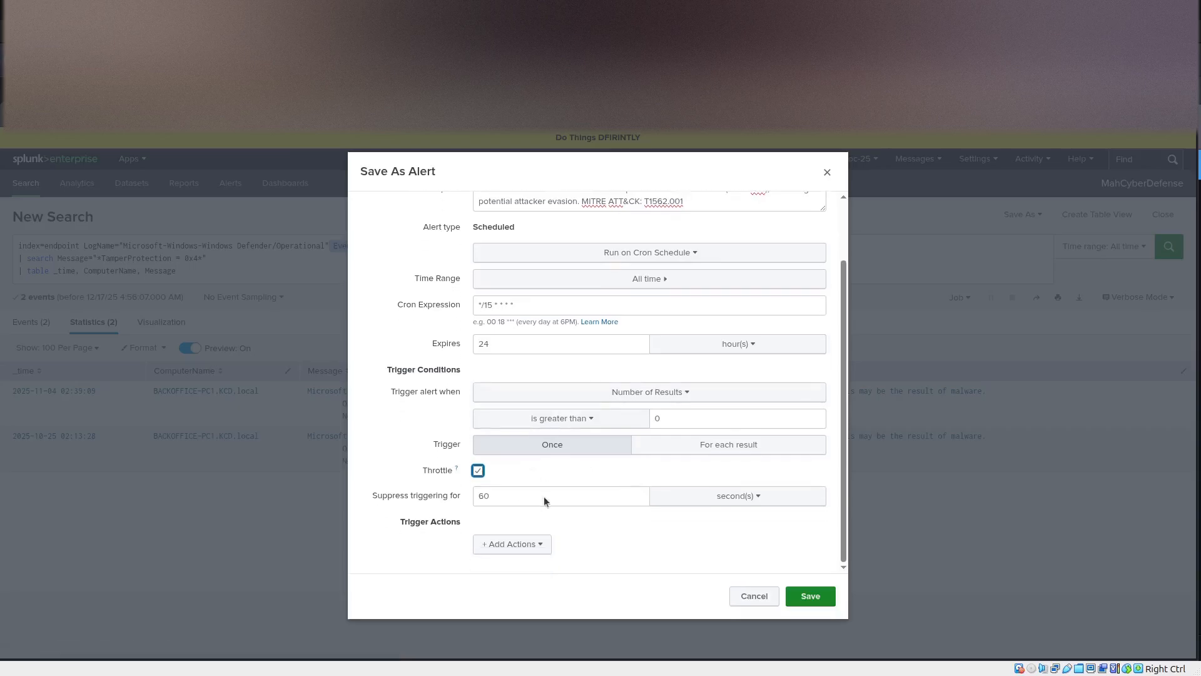
Set the throttle's suppression period to 1 hour.
{"action": "left_click", "coordinate": [717, 504]}
{"action": "left_click", "coordinate": [697, 561]}
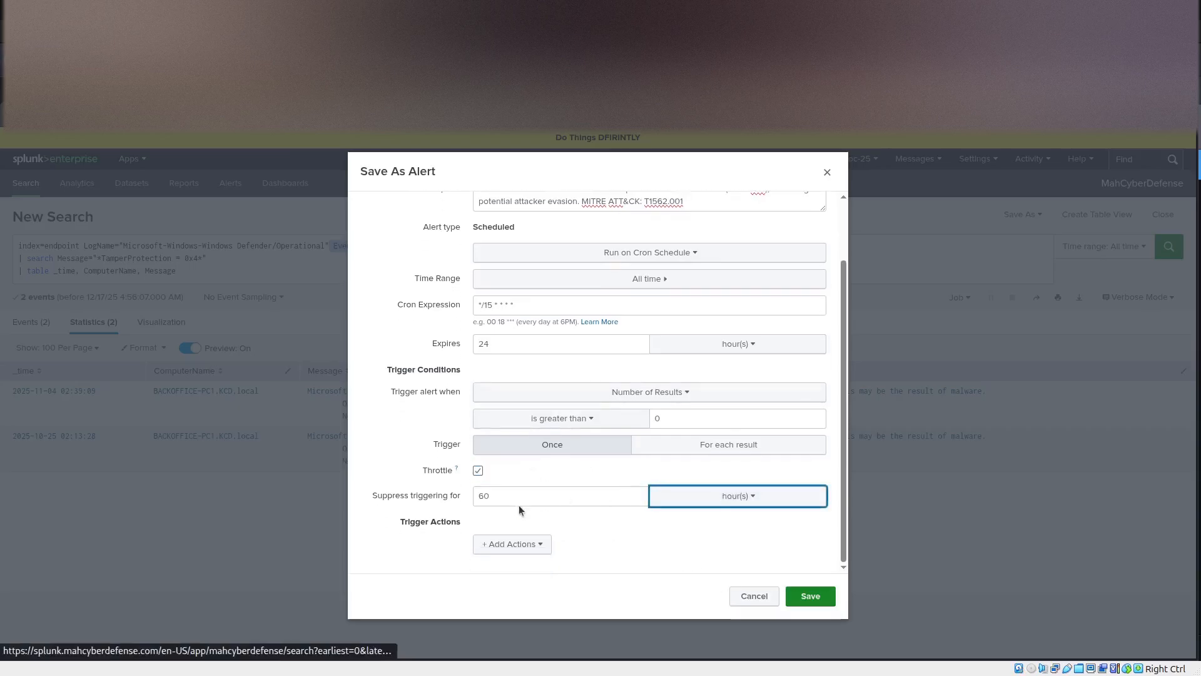
{"action": "left_click", "coordinate": [420, 498]}
{"action": "type", "text": "1"}
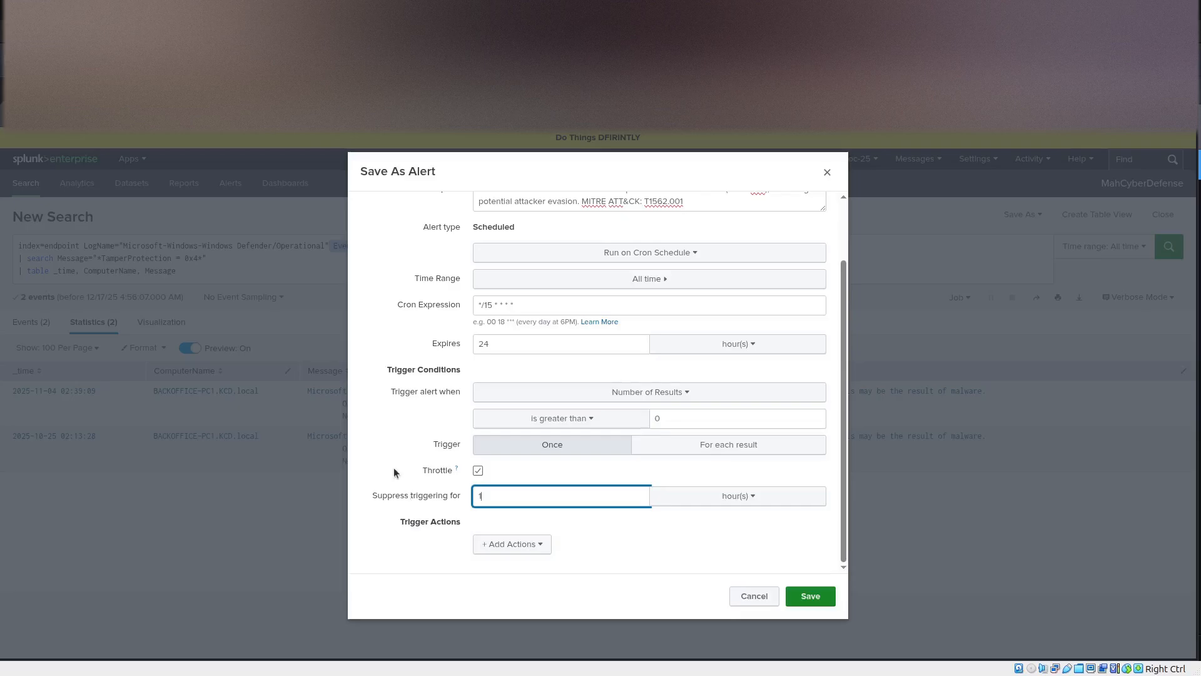
{"action": "left_click", "coordinate": [394, 473]}
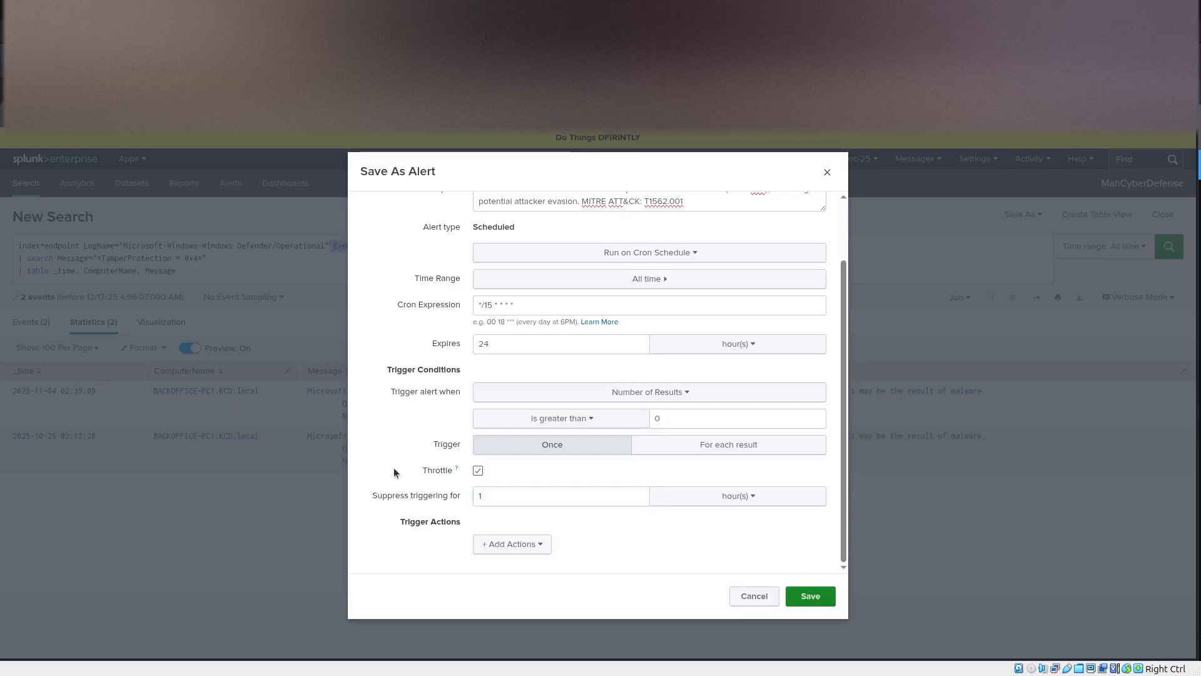
Set the throttle's suppression period to 15 minutes.
{"action": "left_click", "coordinate": [704, 499]}
{"action": "left_click", "coordinate": [694, 540]}
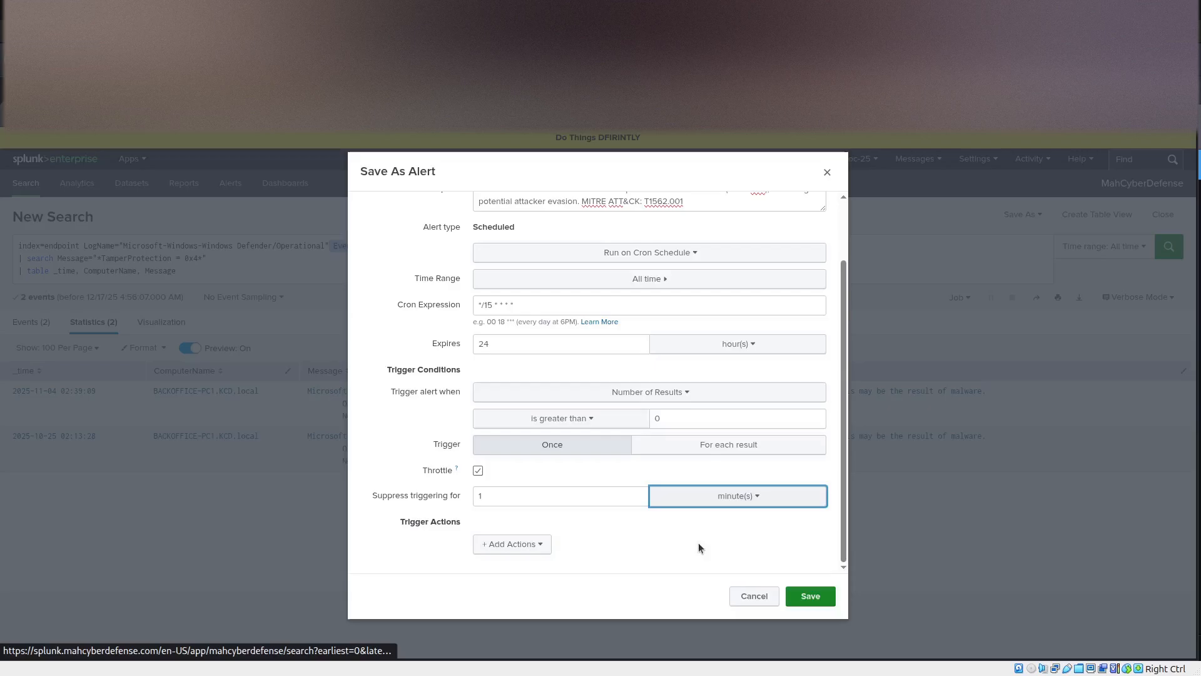
{"action": "left_click", "coordinate": [499, 498]}
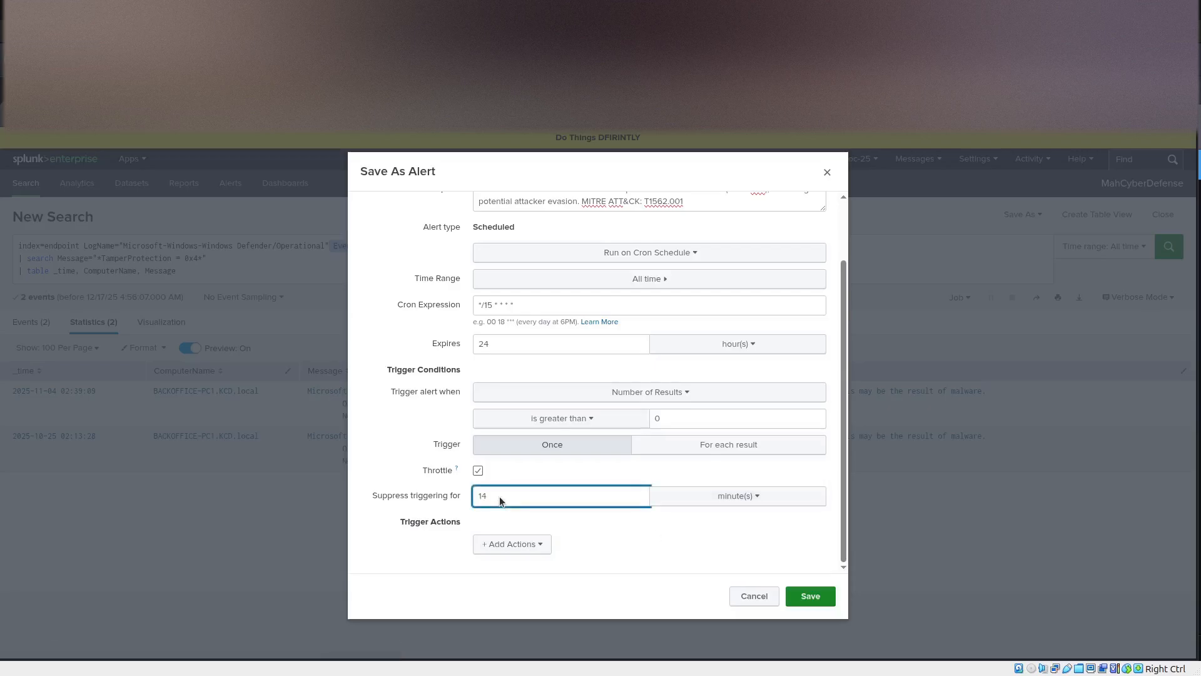
{"action": "type", "text": "5"}
Add a Send email trigger action to the alert and open its priority options.
{"action": "left_click", "coordinate": [537, 545]}
{"action": "scroll", "coordinate": [504, 457], "scroll_direction": "down", "scroll_amount": 3}
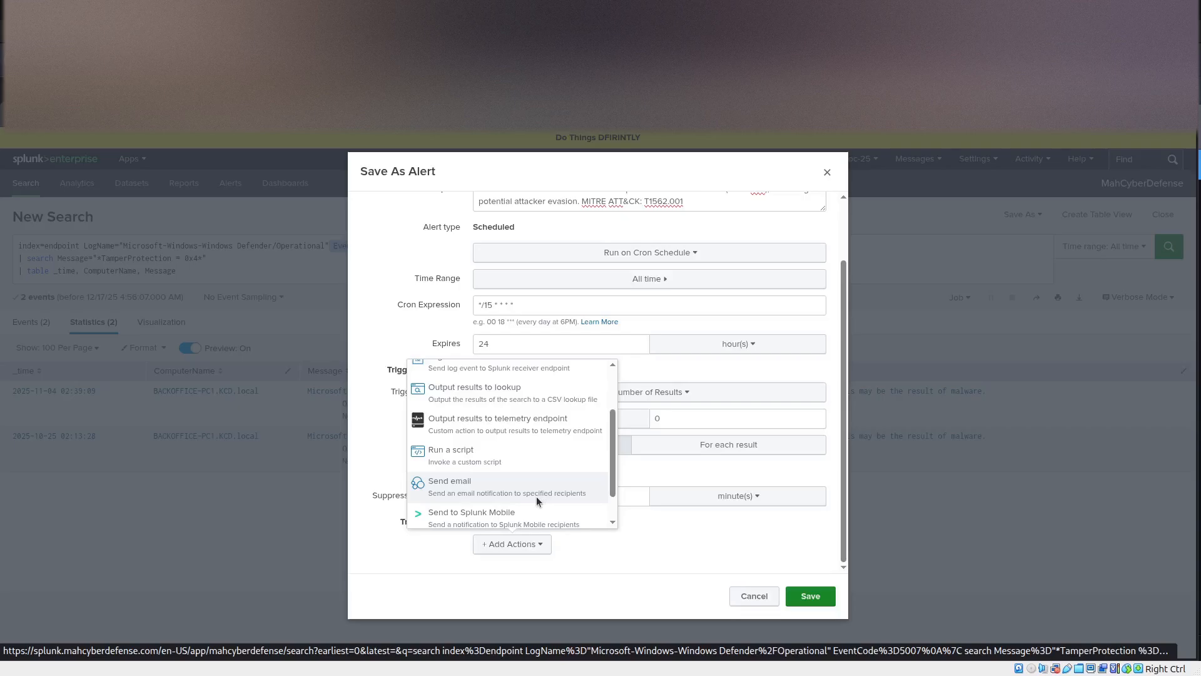
{"action": "left_click", "coordinate": [520, 487]}
{"action": "scroll", "coordinate": [611, 485], "scroll_direction": "down", "scroll_amount": 3}
{"action": "scroll", "coordinate": [388, 400], "scroll_direction": "up", "scroll_amount": 2}
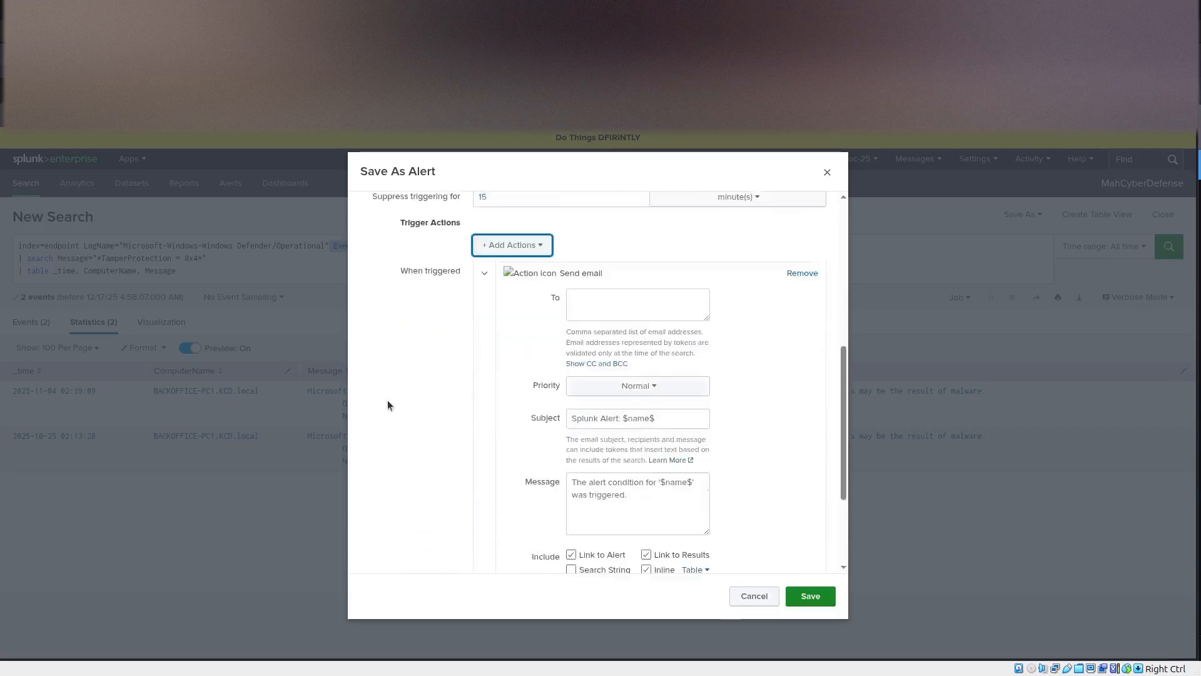
{"action": "left_click", "coordinate": [641, 388]}
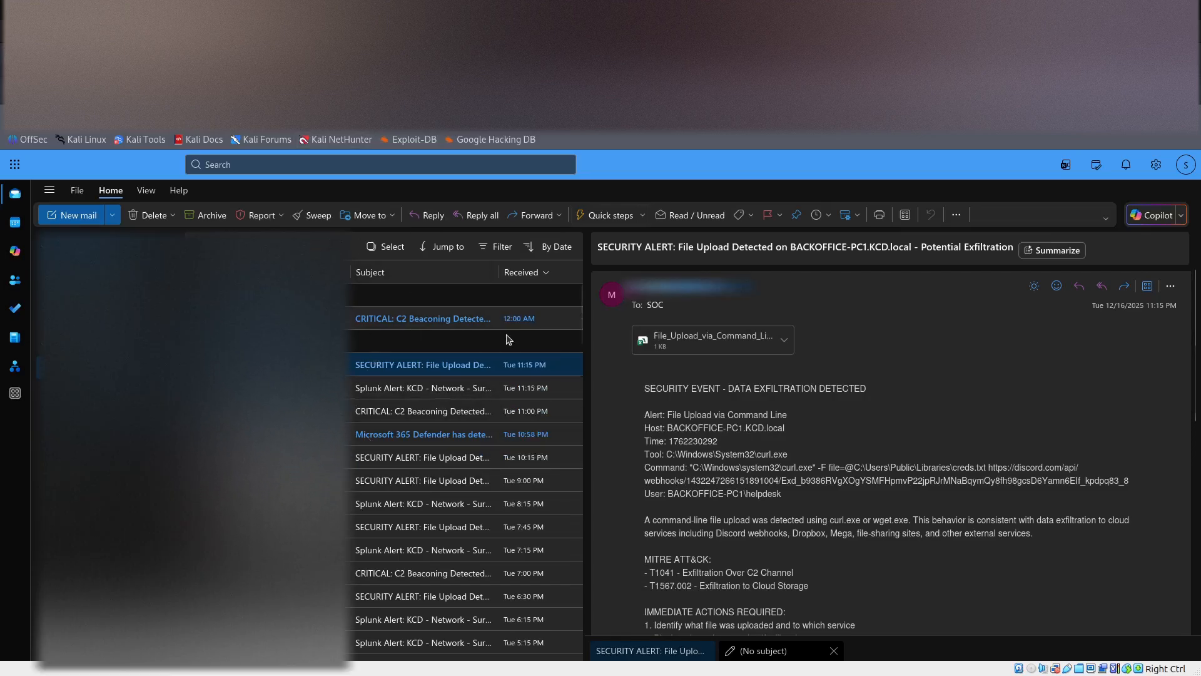
Switch to the Outlook mailbox and read the C2 Beaconing alert email received at 12:00 AM, down to its results table.
{"action": "left_click", "coordinate": [425, 318]}
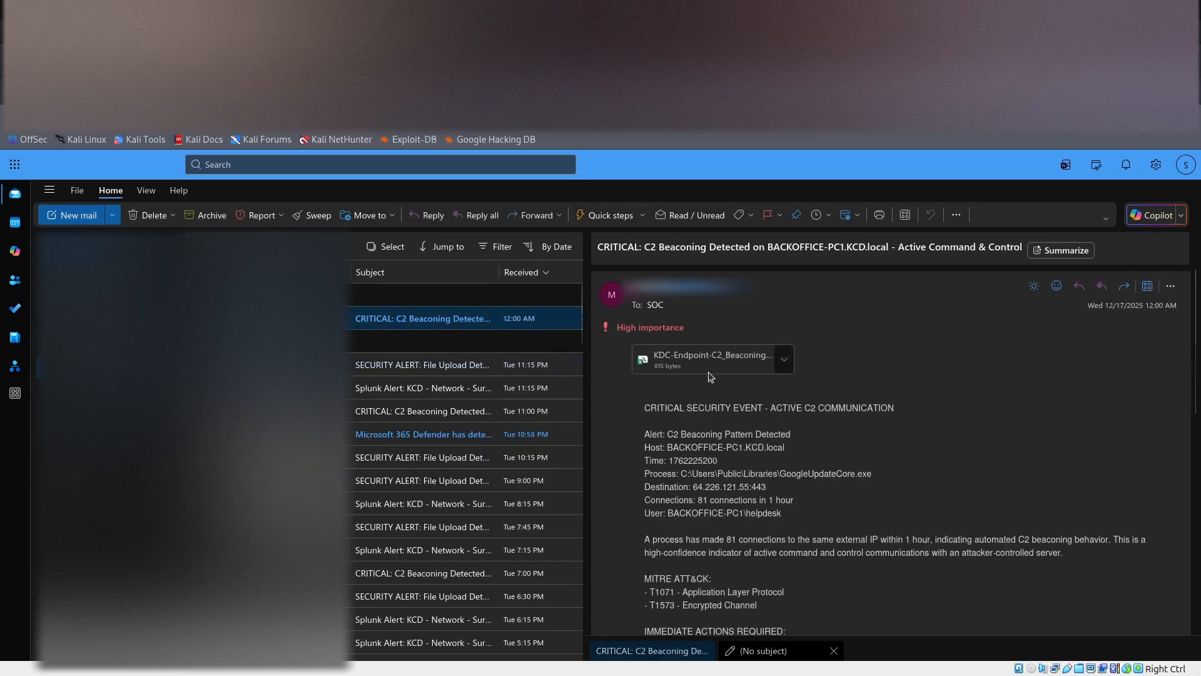
{"action": "scroll", "coordinate": [879, 412], "scroll_direction": "down", "scroll_amount": 3}
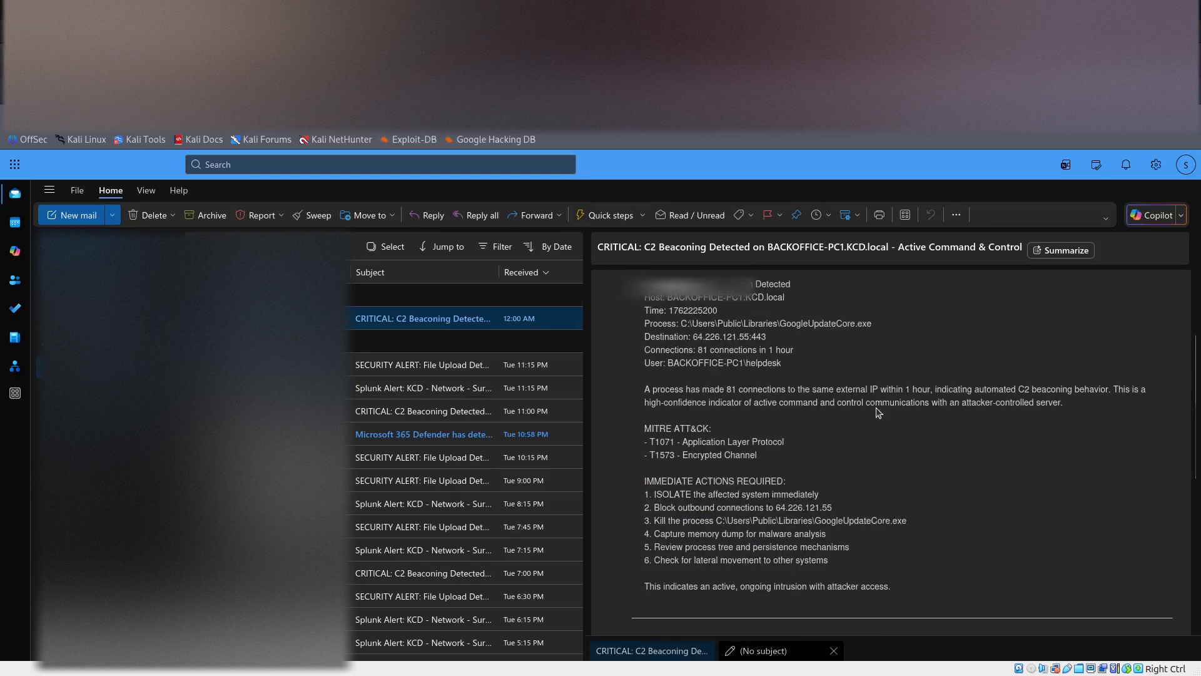
{"action": "scroll", "coordinate": [879, 413], "scroll_direction": "down", "scroll_amount": 4}
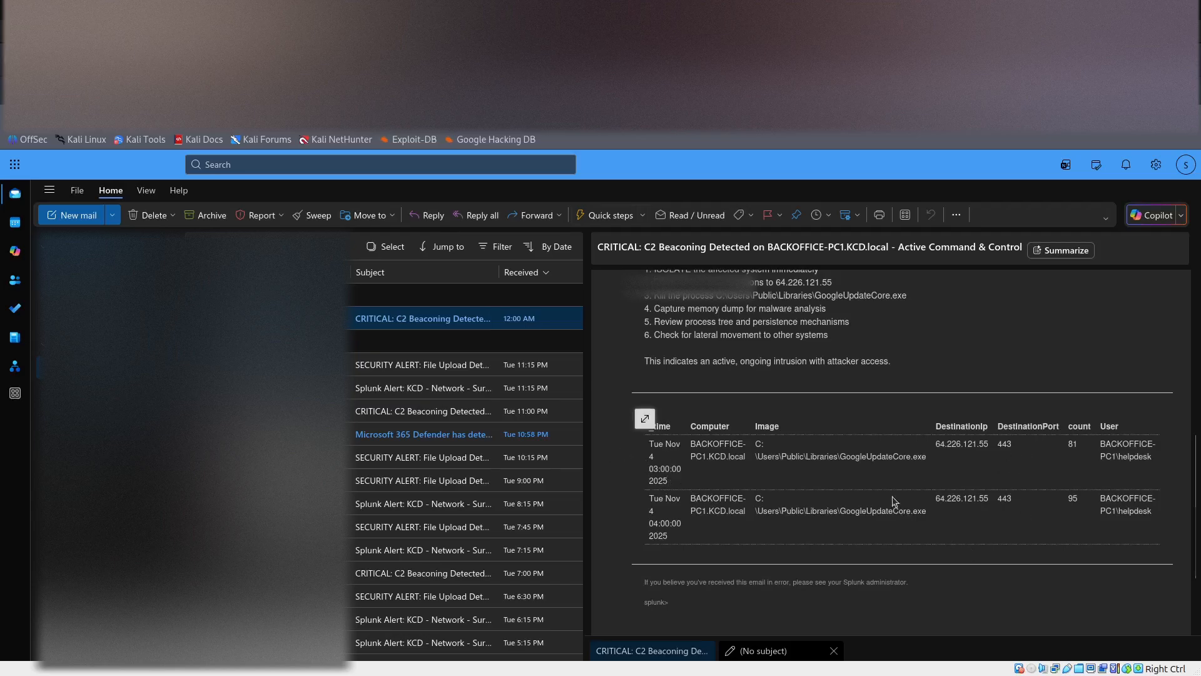
{"action": "scroll", "coordinate": [759, 450], "scroll_direction": "up", "scroll_amount": 7}
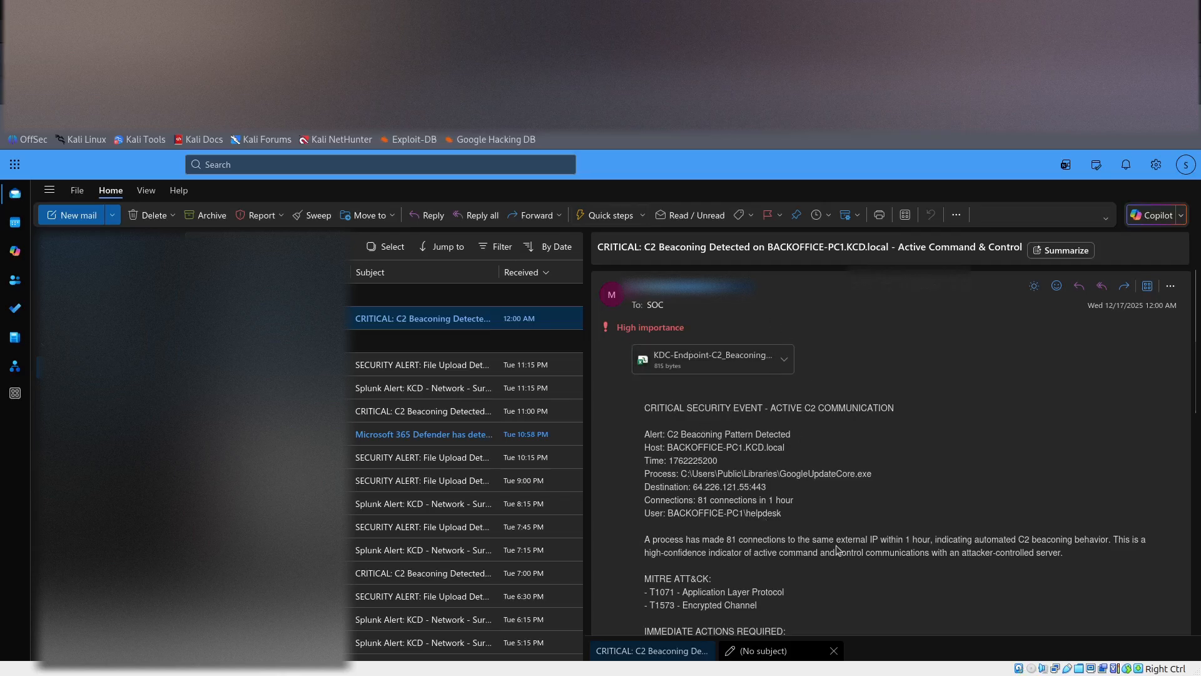
{"action": "scroll", "coordinate": [837, 550], "scroll_direction": "down", "scroll_amount": 1}
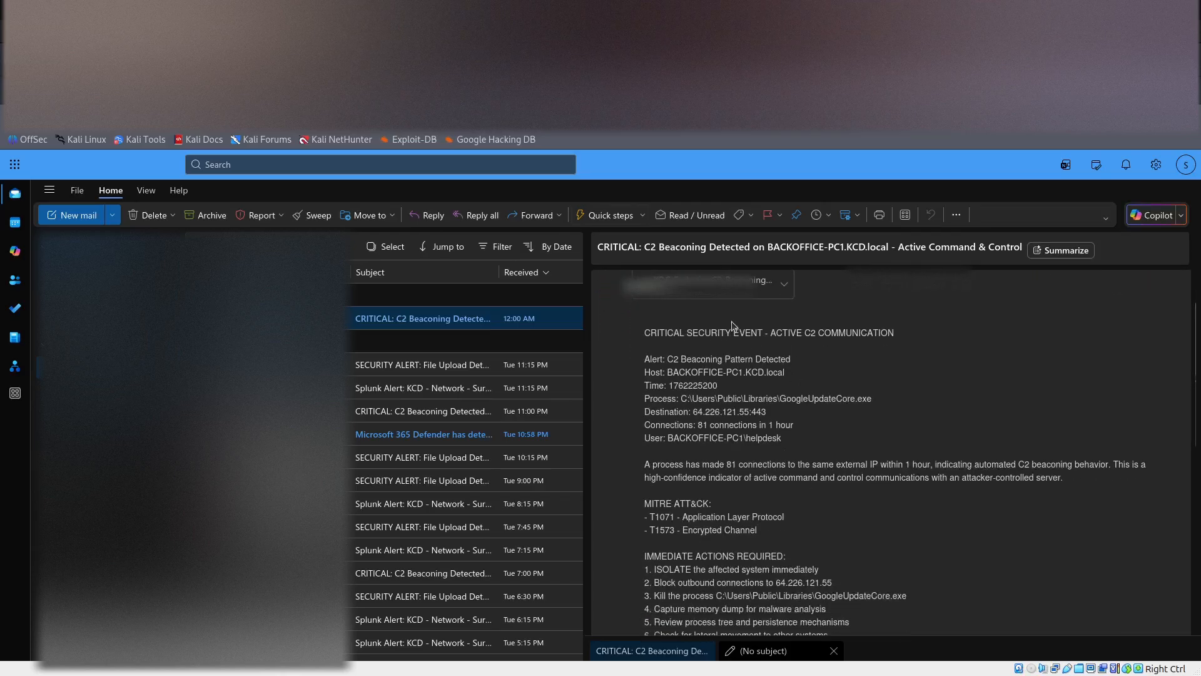
Preview the C2 beaconing email's CSV attachment, widen its Computer and _time columns, and close the preview.
{"action": "left_click", "coordinate": [719, 284]}
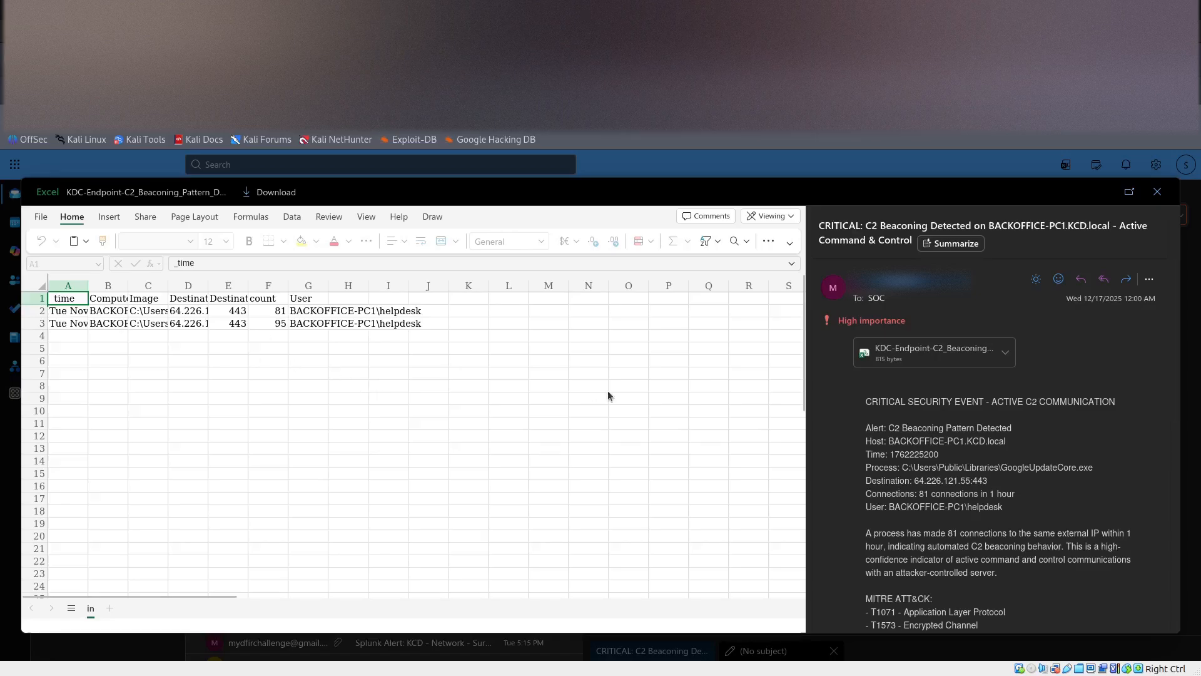
{"action": "left_click", "coordinate": [1003, 360]}
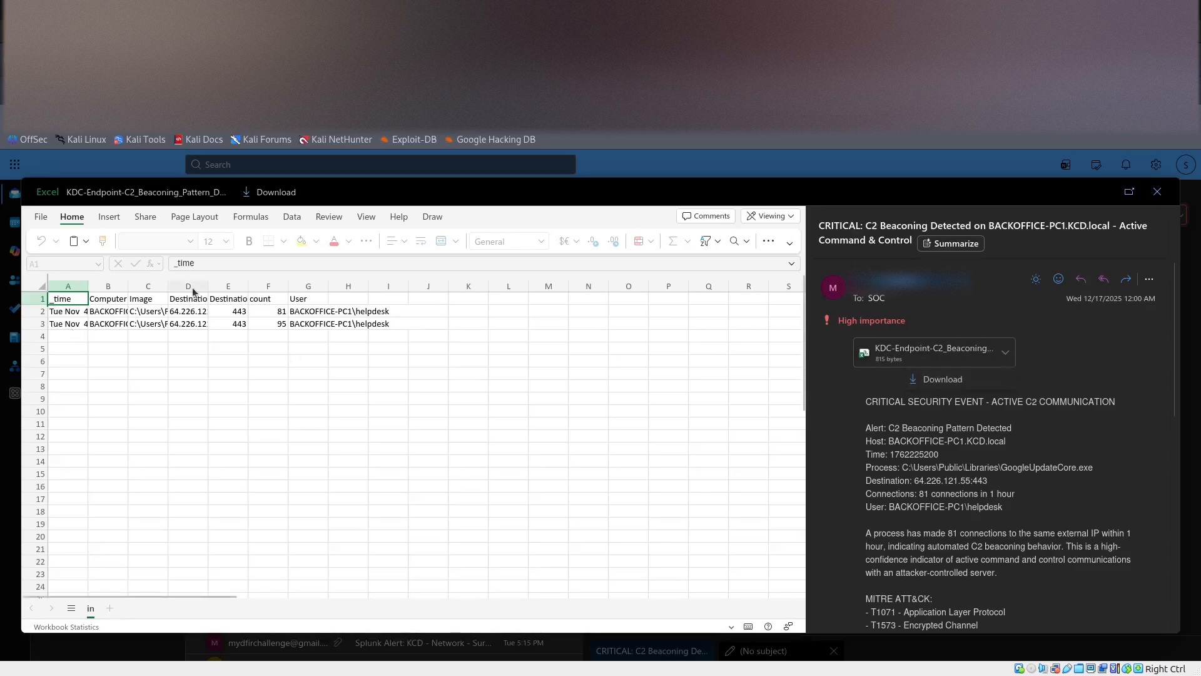
{"action": "double_click", "coordinate": [128, 286]}
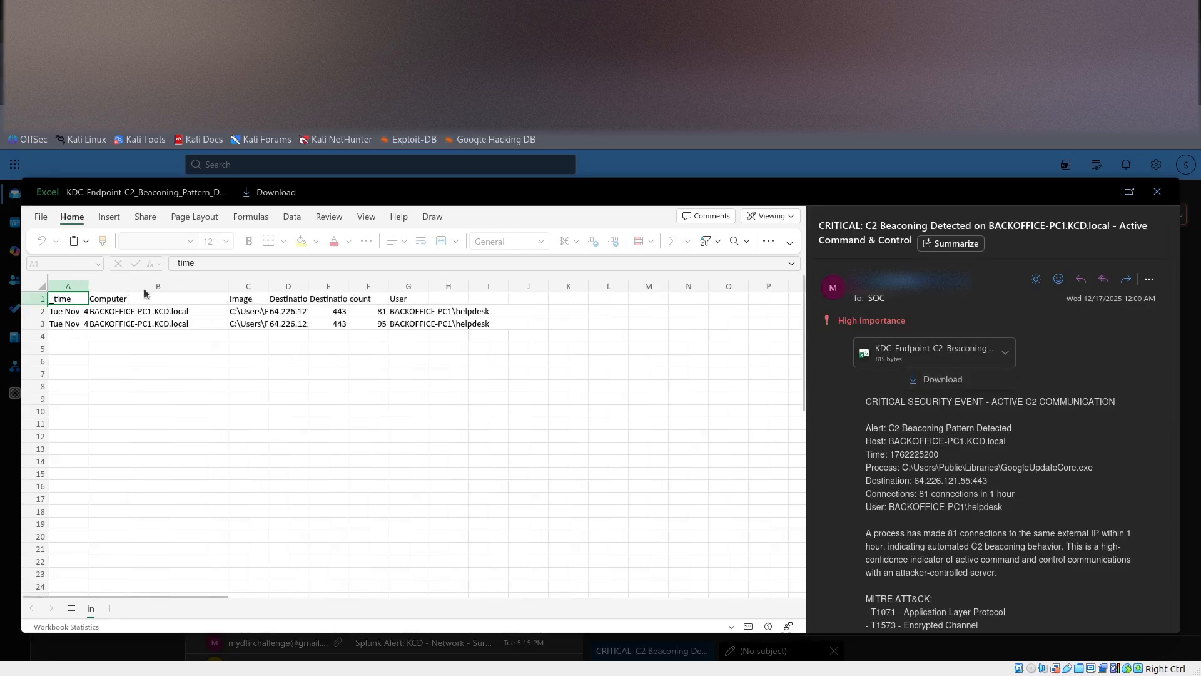
{"action": "left_click_drag", "start_coordinate": [88, 286], "coordinate": [119, 286]}
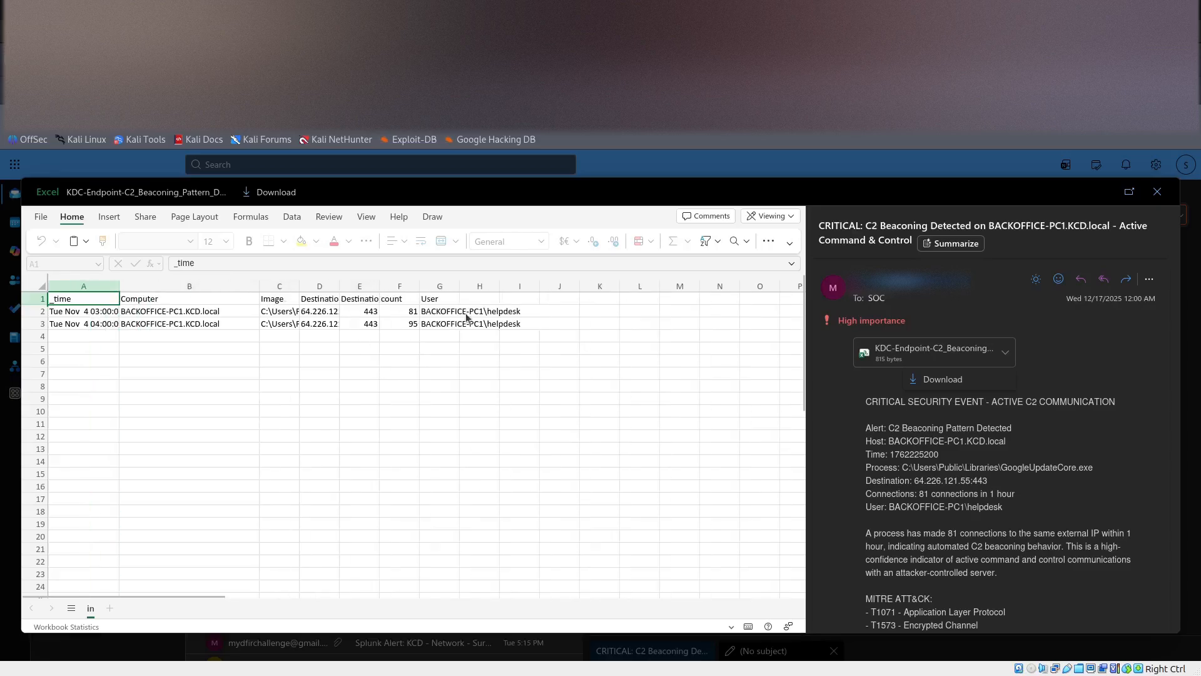
{"action": "left_click", "coordinate": [1151, 194]}
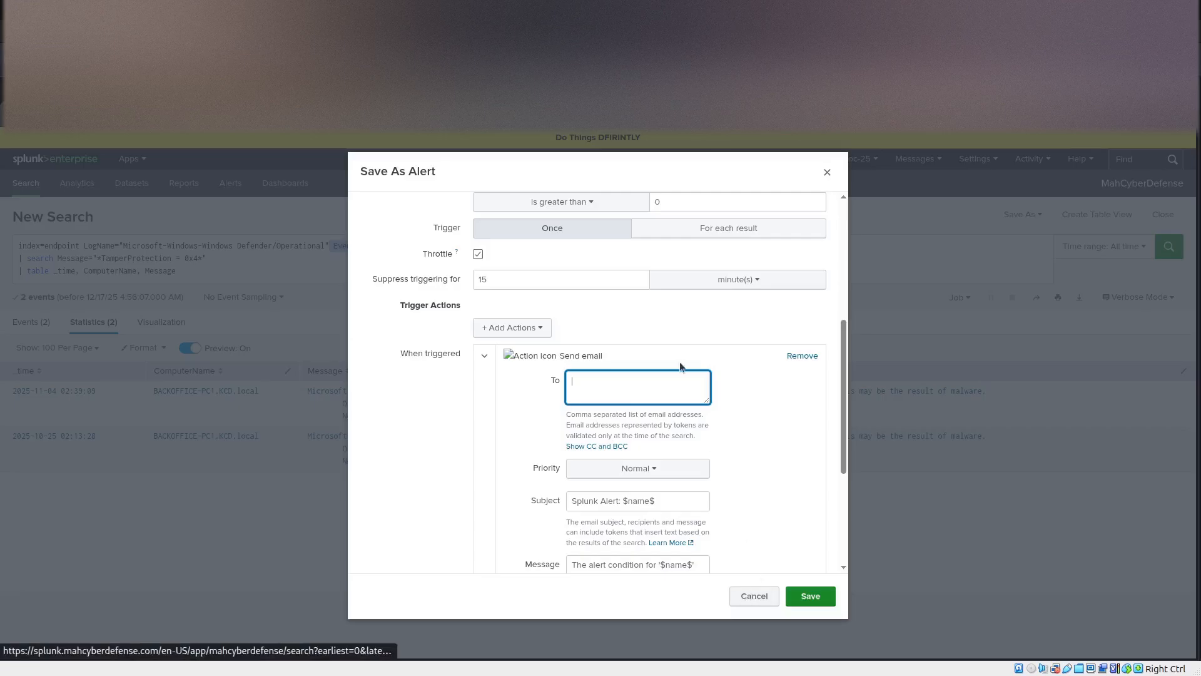
{"action": "scroll", "coordinate": [680, 362], "scroll_direction": "down", "scroll_amount": 5}
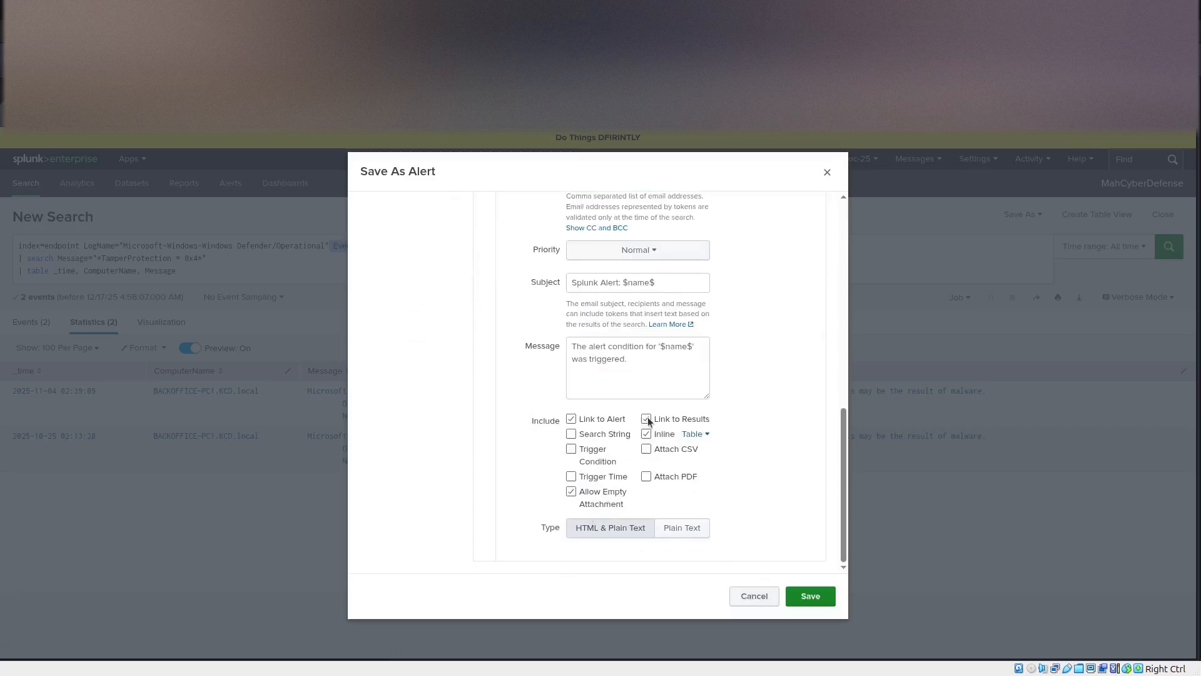
{"action": "left_click", "coordinate": [573, 418]}
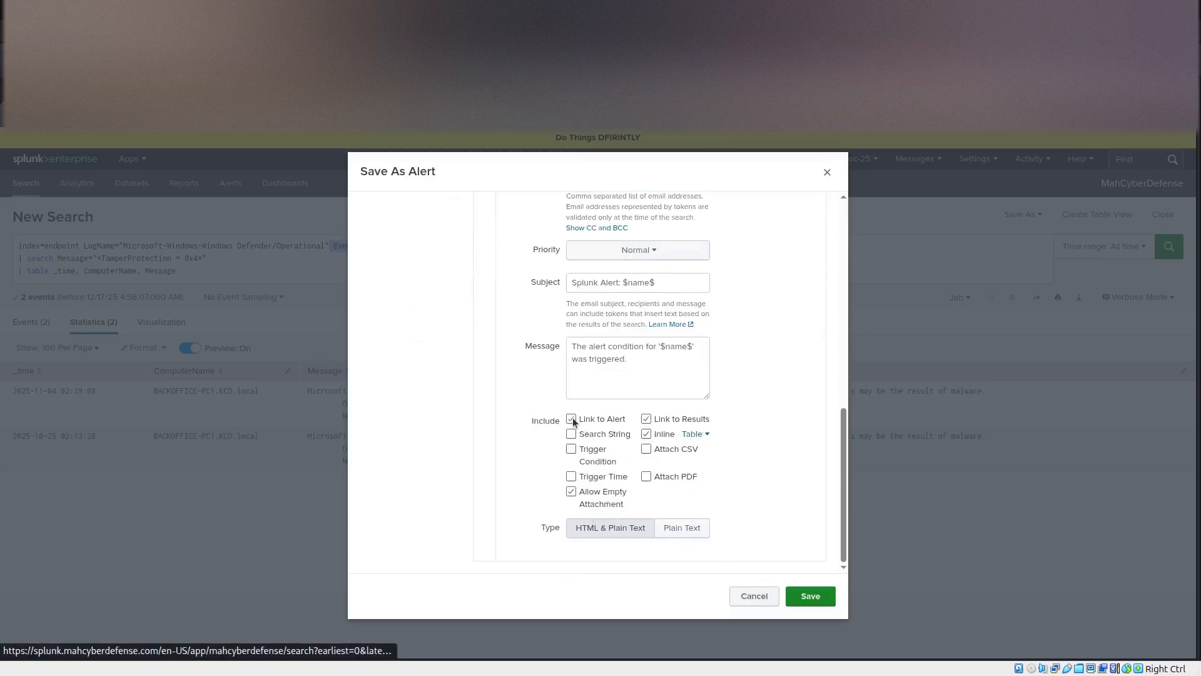
{"action": "left_click", "coordinate": [647, 419]}
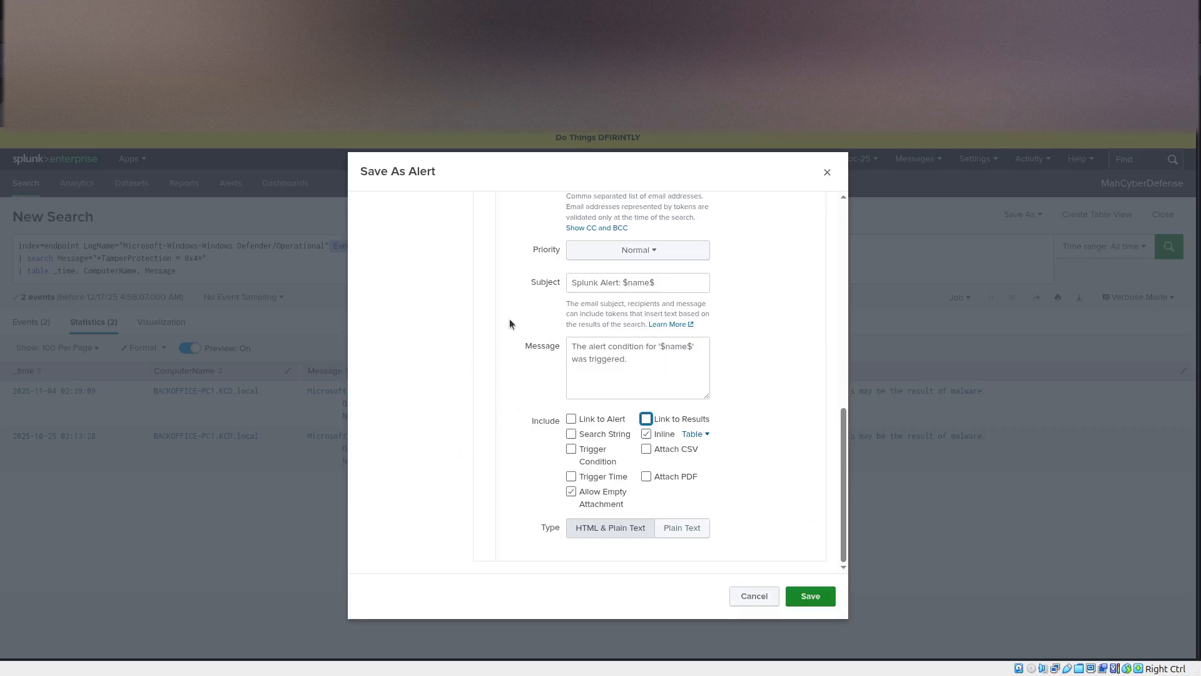
{"action": "left_click", "coordinate": [754, 596]}
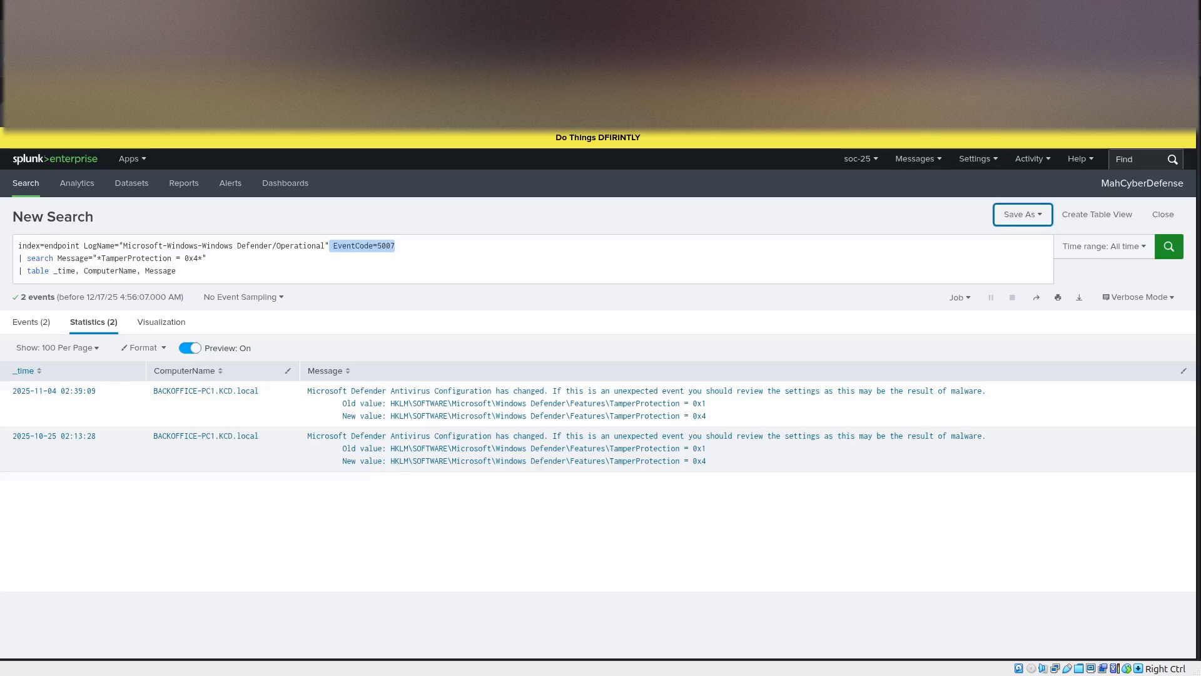
Replace the search with the LSASS memory access query using EventCode=10 and TargetImage="*lsass.exe", and run it.
{"action": "left_click", "coordinate": [179, 270]}
{"action": "key", "text": "ctrl+a"}
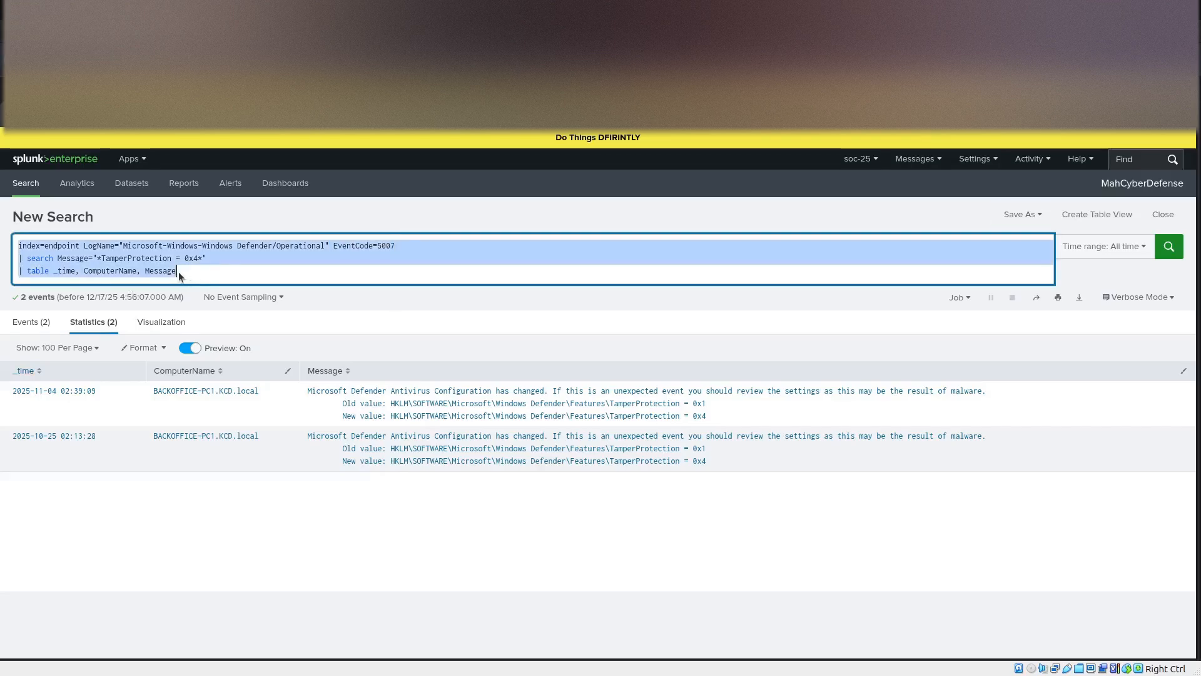
{"action": "key", "text": "ctrl+v"}
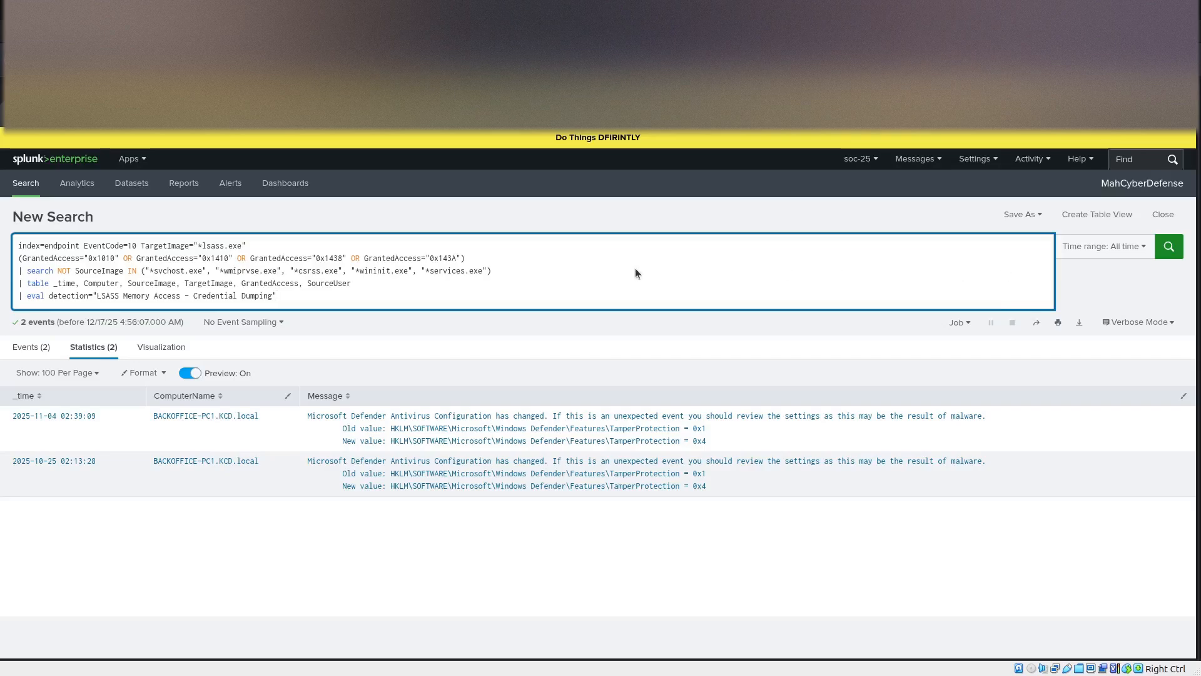
{"action": "key", "text": "Return"}
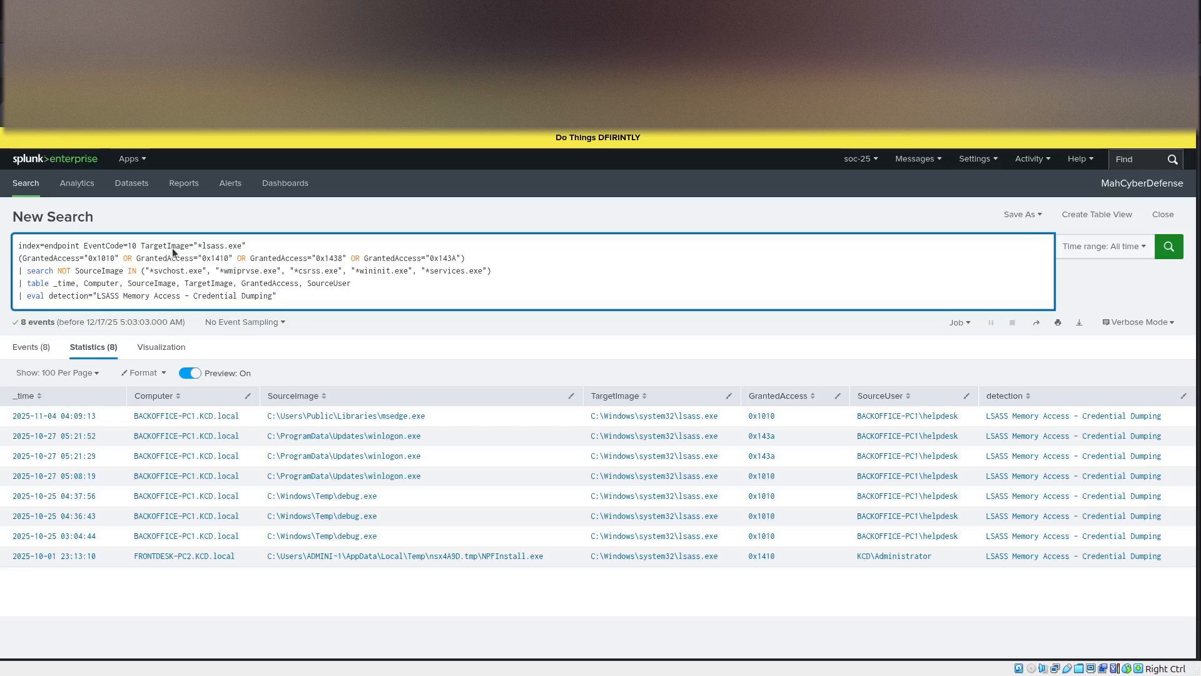
Examine the LSASS query's event code and target image conditions and its line excluding legitimate source images.
{"action": "triple_click", "coordinate": [98, 244]}
{"action": "mouse_move", "coordinate": [98, 244]}
{"action": "left_mouse_down"}
{"action": "mouse_move", "coordinate": [149, 257]}
{"action": "mouse_move", "coordinate": [102, 234]}
{"action": "mouse_move", "coordinate": [70, 246]}
{"action": "mouse_move", "coordinate": [83, 245]}
{"action": "left_mouse_up"}
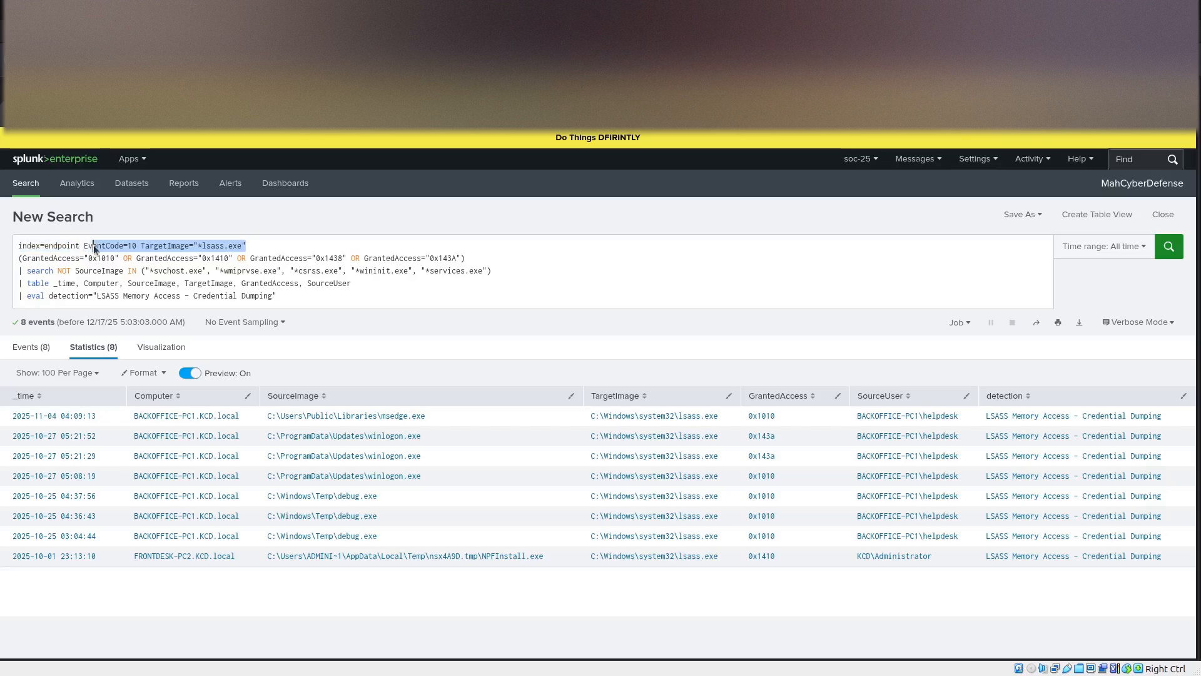
{"action": "left_click", "coordinate": [289, 296]}
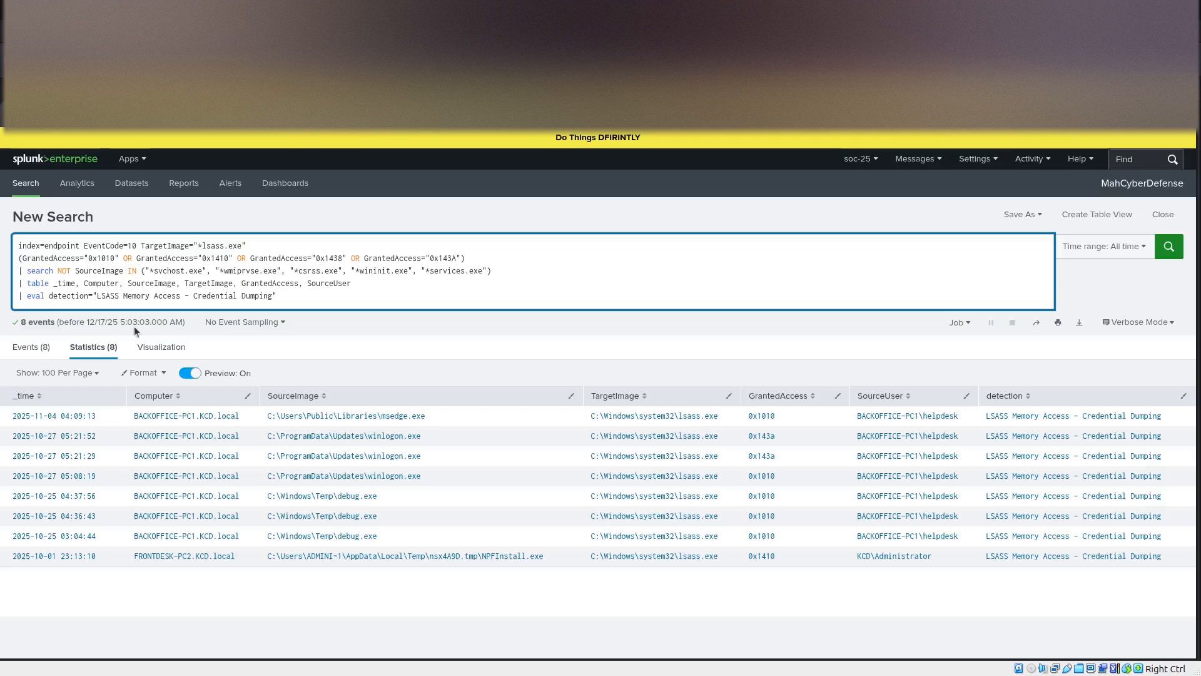
{"action": "left_click_drag", "start_coordinate": [498, 274], "coordinate": [21, 278]}
{"action": "key", "text": "ctrl+c"}
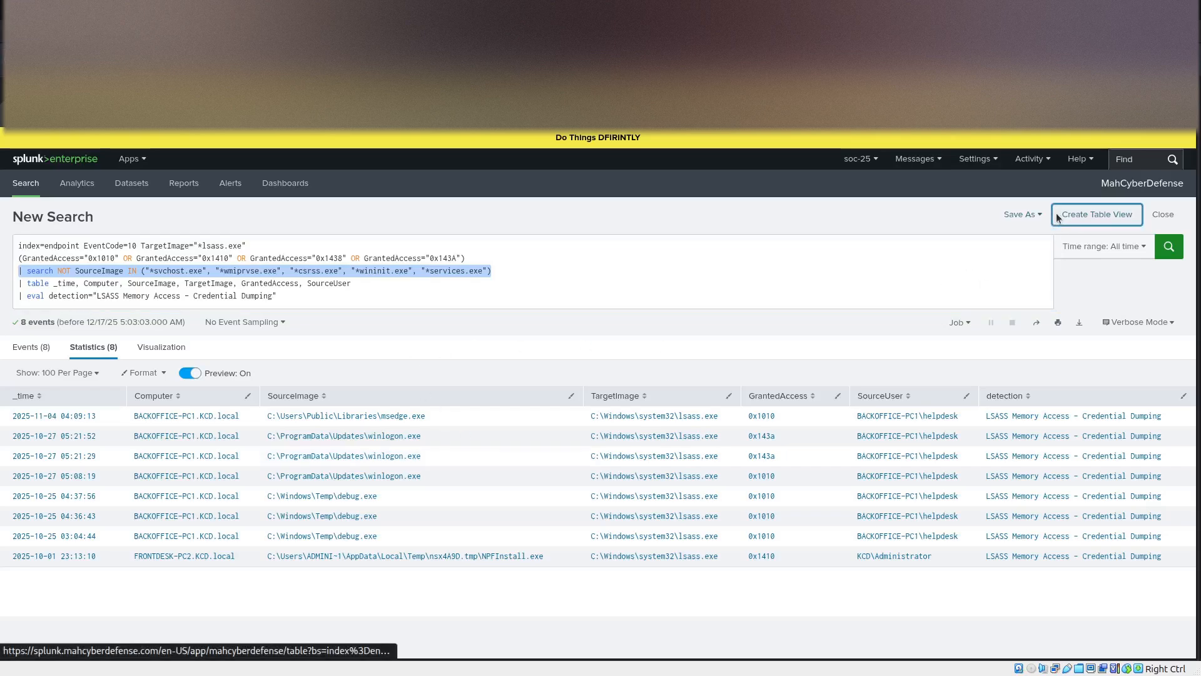
{"action": "left_click", "coordinate": [1097, 214]}
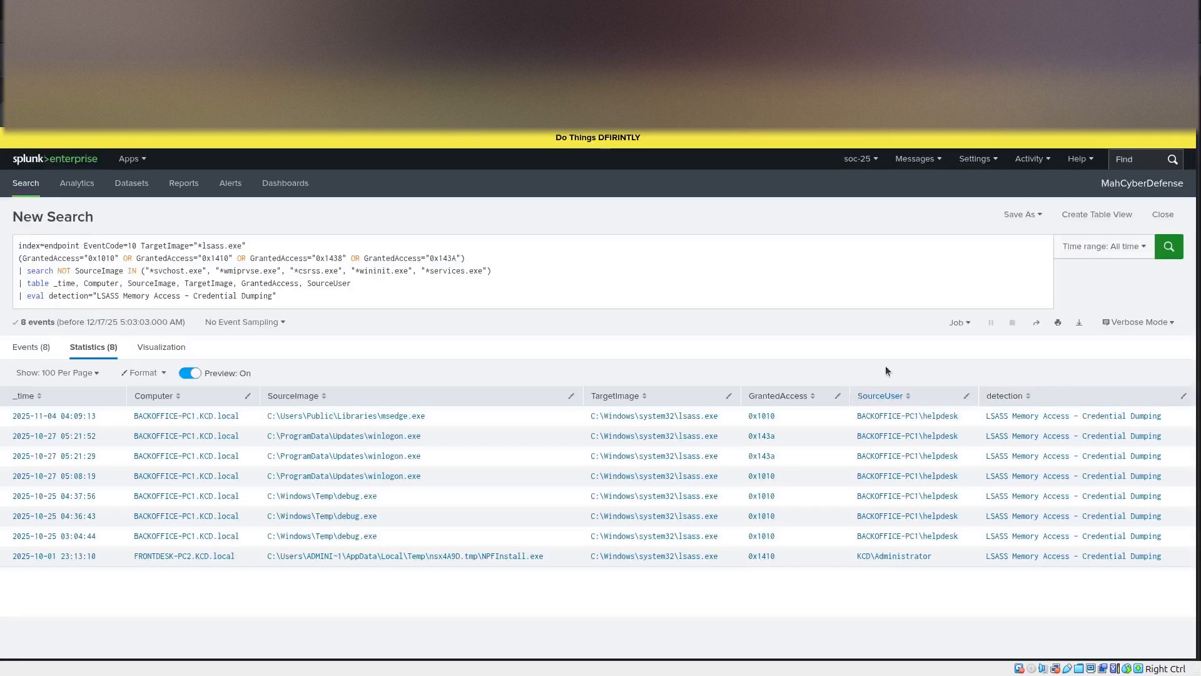
{"action": "left_click", "coordinate": [1038, 216]}
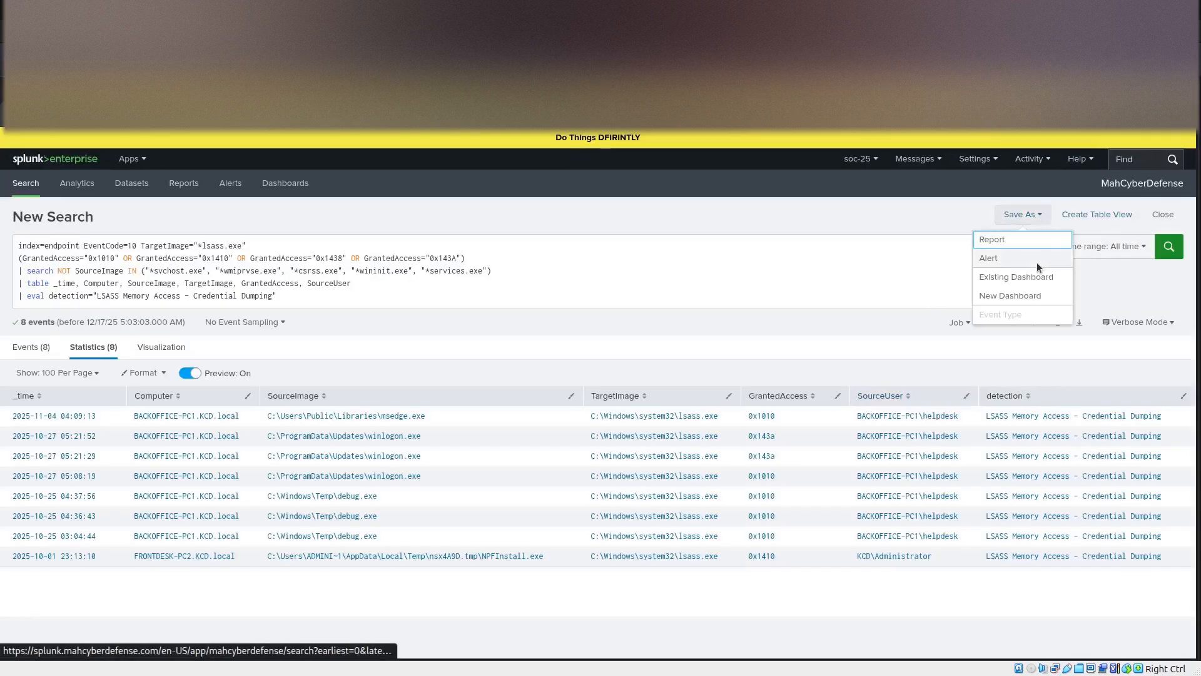
{"action": "left_click", "coordinate": [1038, 261]}
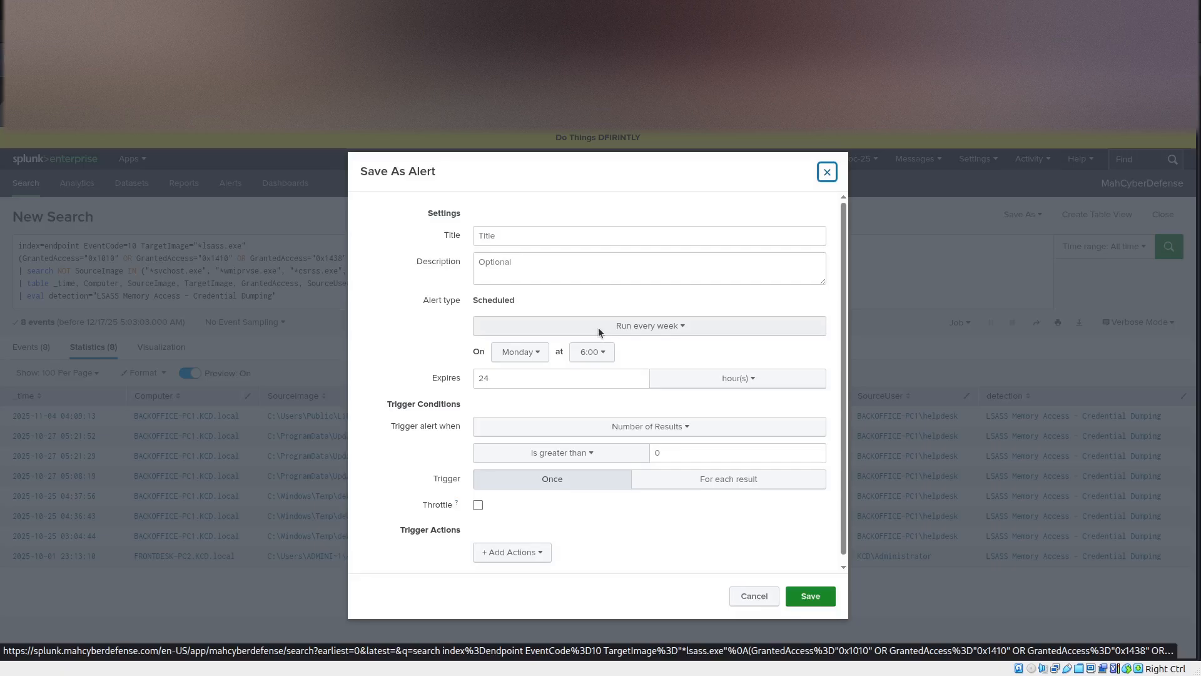
{"action": "left_click", "coordinate": [827, 173]}
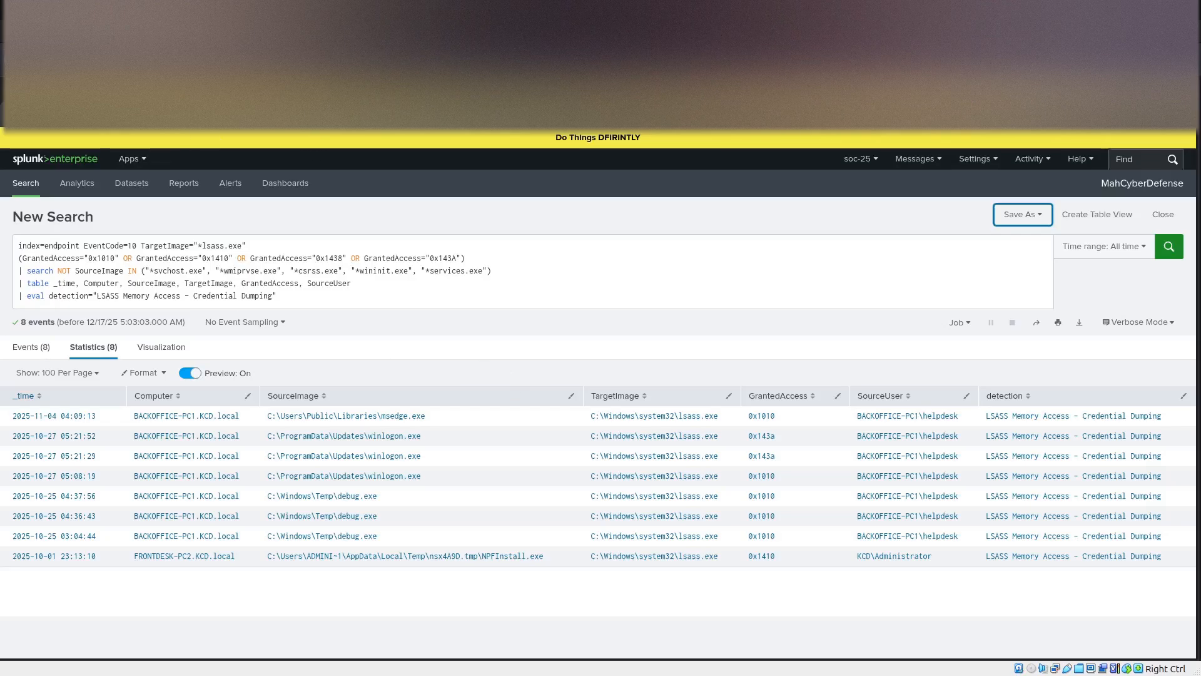
View the saved alerts under Searches, Reports, and Alerts, and return to the LSASS search.
{"action": "left_click", "coordinate": [134, 57]}
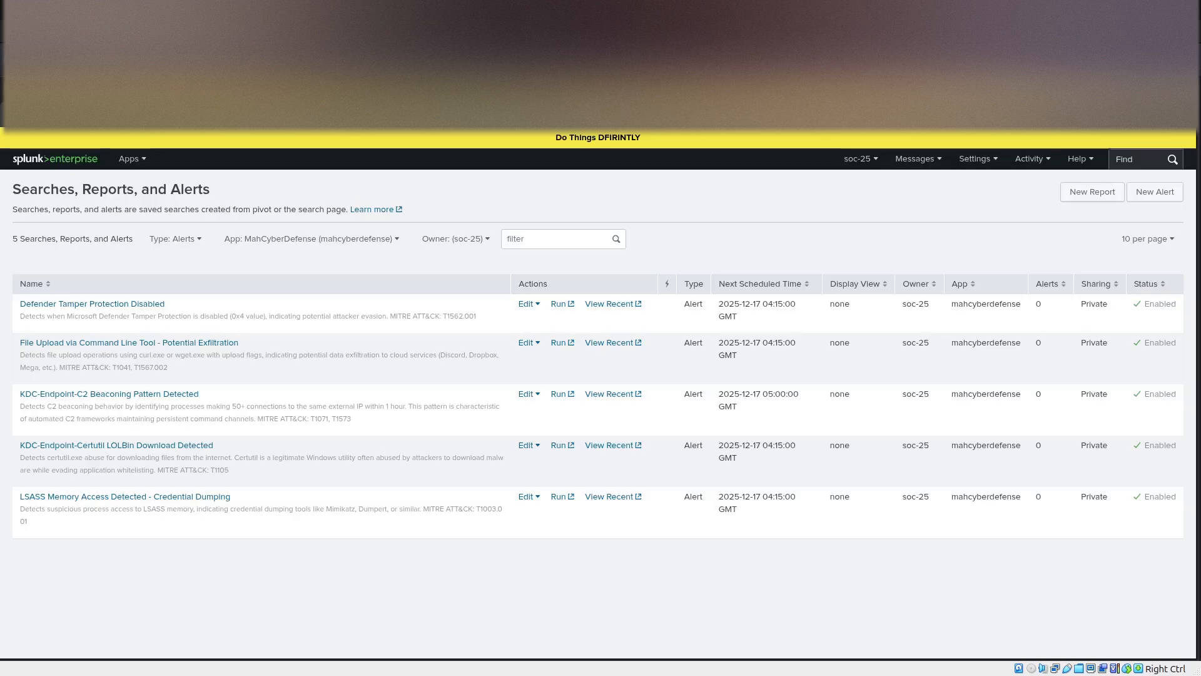
{"action": "left_click", "coordinate": [650, 55]}
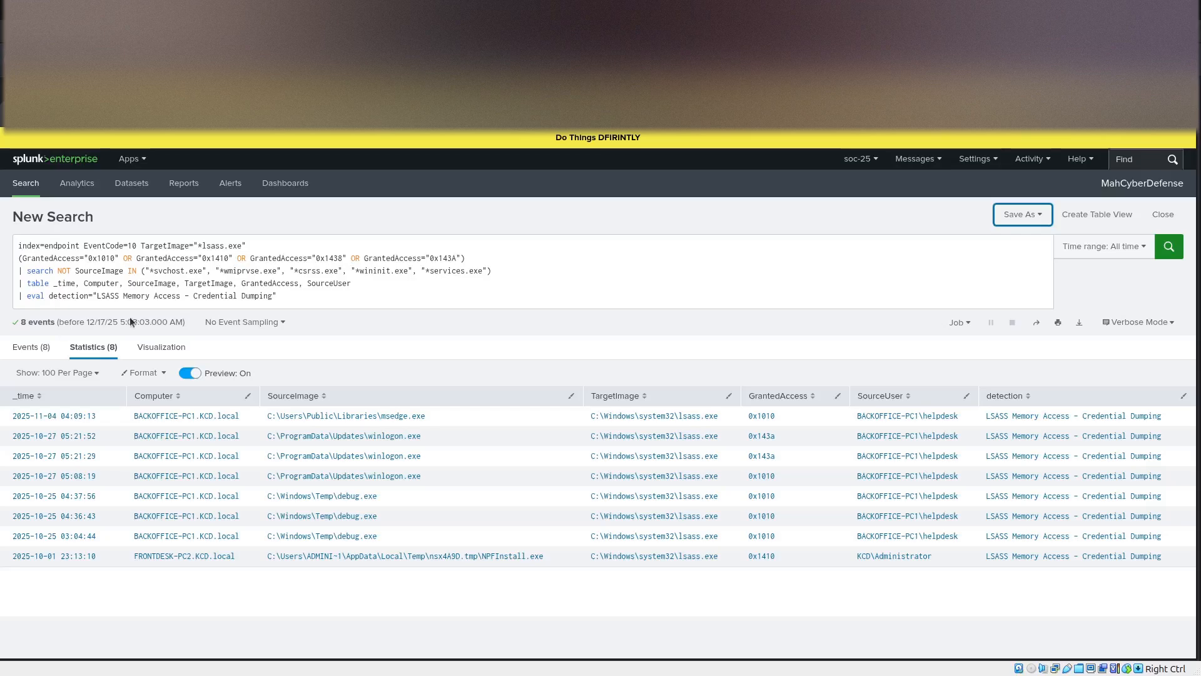
Replace the search with the C2 beaconing query on EventCode=3, bucketing by 1h and keeping counts of at least 50.
{"action": "left_click", "coordinate": [295, 301]}
{"action": "key", "text": "ctrl+a"}
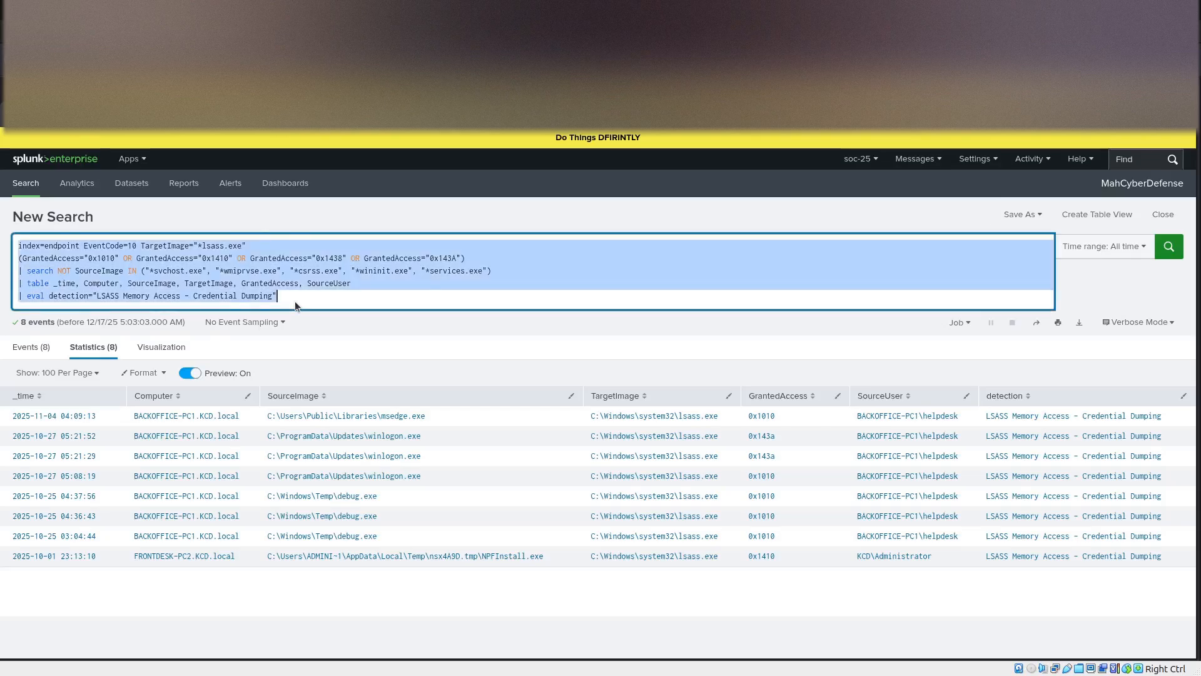
{"action": "key", "text": "ctrl+v"}
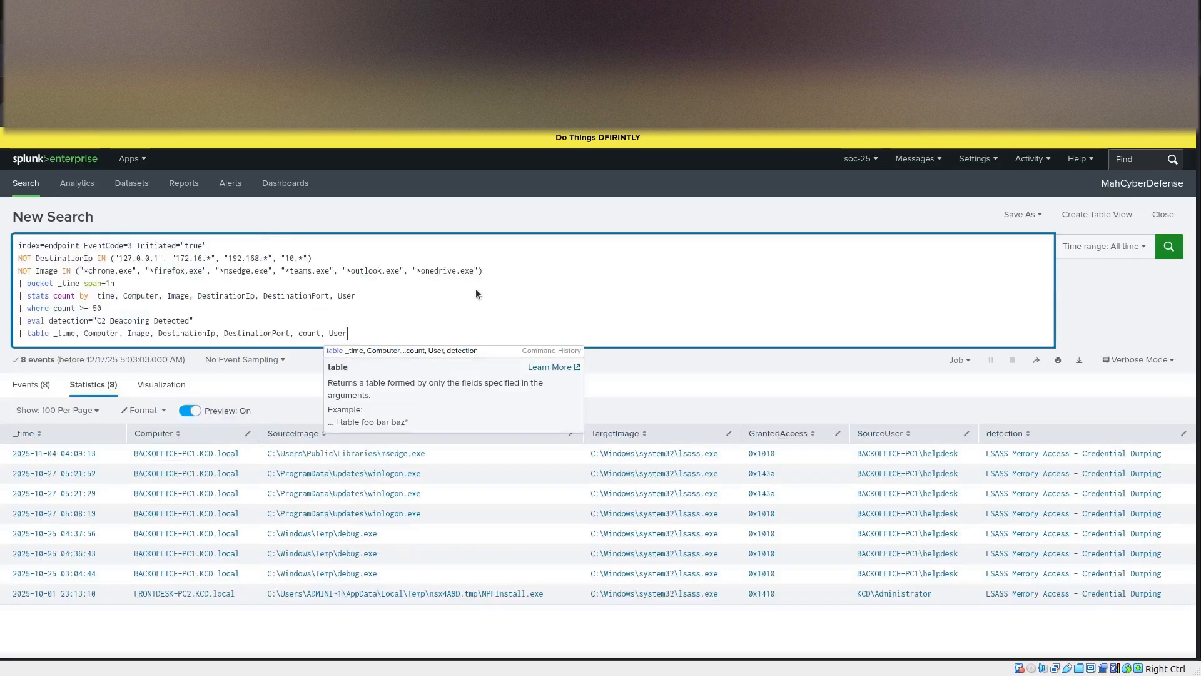
{"action": "key", "text": "Up"}
{"action": "key", "text": "Up"}
{"action": "key", "text": "Up"}
{"action": "key", "text": "Up"}
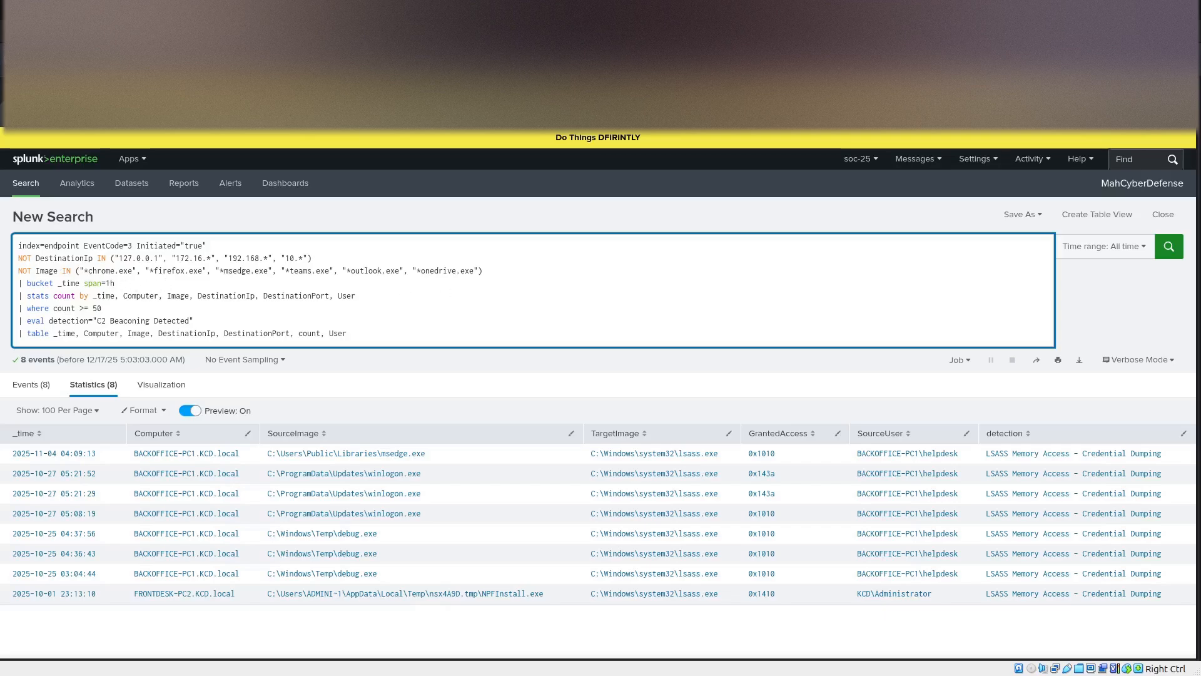
Examine the C2 beaconing query's destination IP exclusions, EventCode and Initiated filters, and one-hour time bucket.
{"action": "left_click_drag", "start_coordinate": [312, 258], "coordinate": [19, 264]}
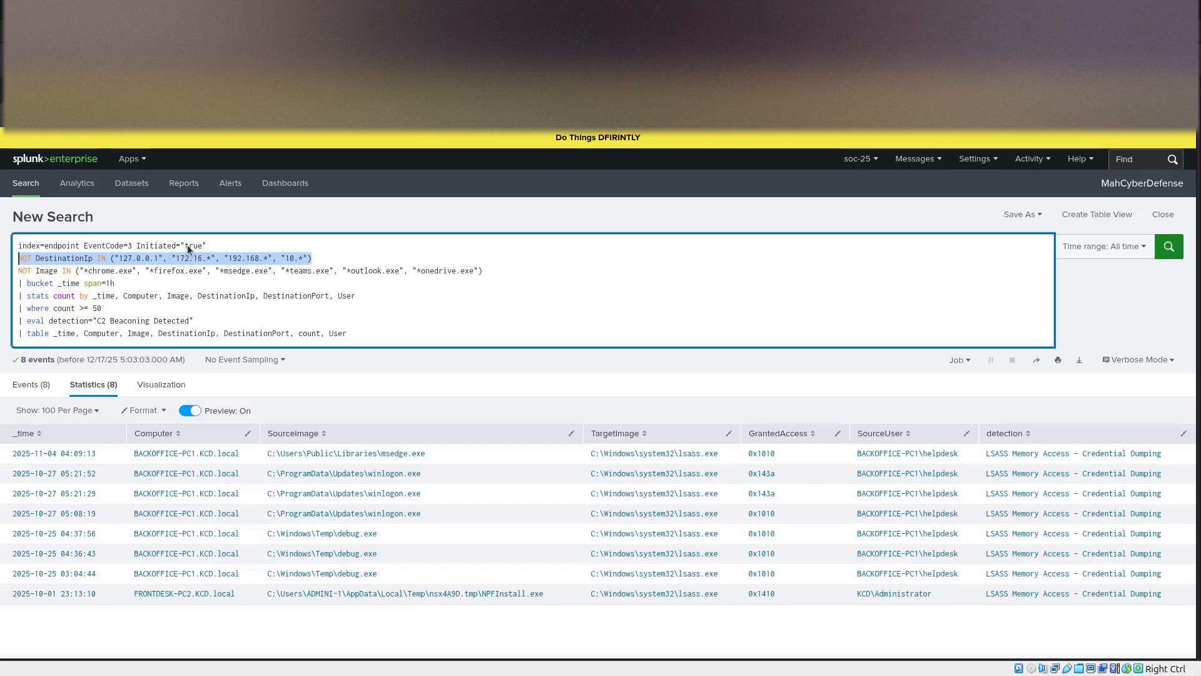
{"action": "left_click", "coordinate": [210, 245]}
{"action": "left_click", "coordinate": [118, 244]}
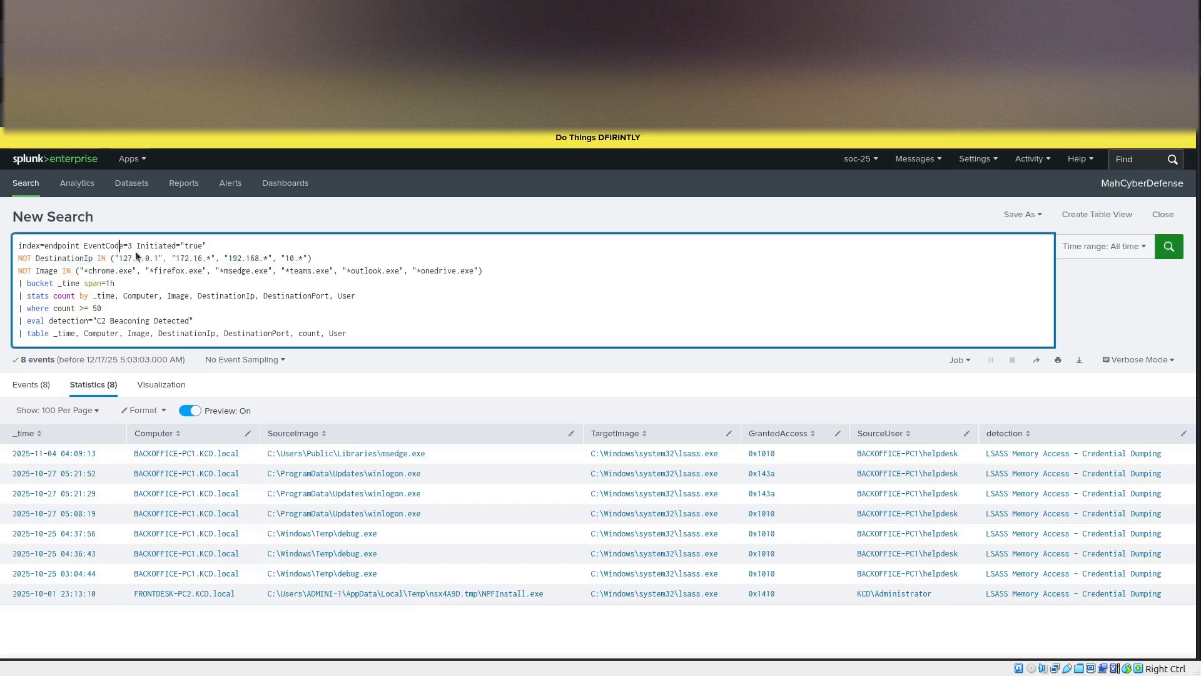
{"action": "left_click_drag", "start_coordinate": [131, 245], "coordinate": [85, 246]}
{"action": "left_click", "coordinate": [57, 245]}
{"action": "left_click", "coordinate": [207, 245]}
{"action": "left_click_drag", "start_coordinate": [207, 247], "coordinate": [139, 248]}
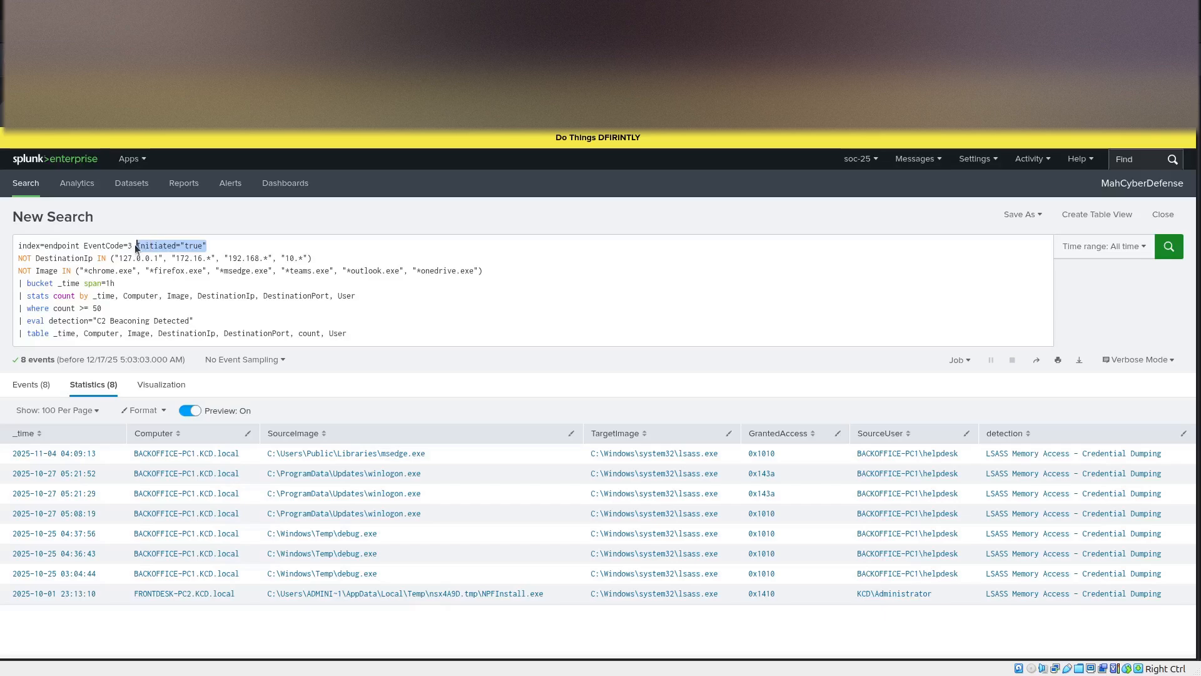
{"action": "left_click", "coordinate": [204, 286]}
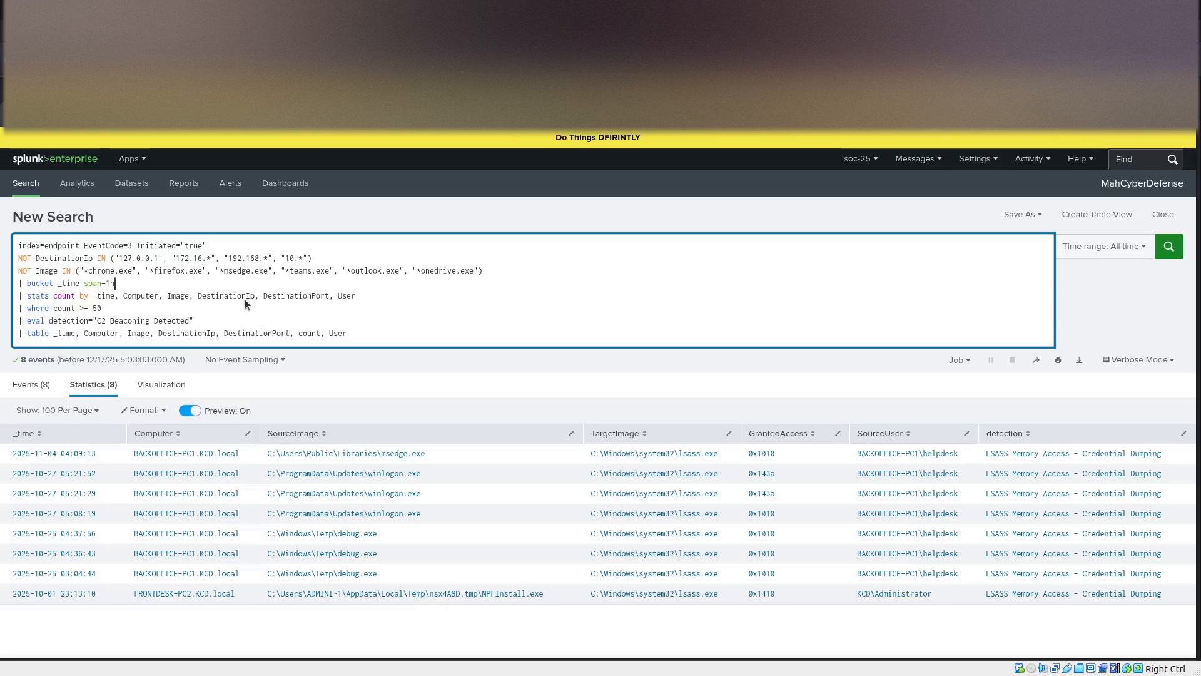
{"action": "left_click_drag", "start_coordinate": [119, 284], "coordinate": [93, 286]}
{"action": "left_click", "coordinate": [112, 284]}
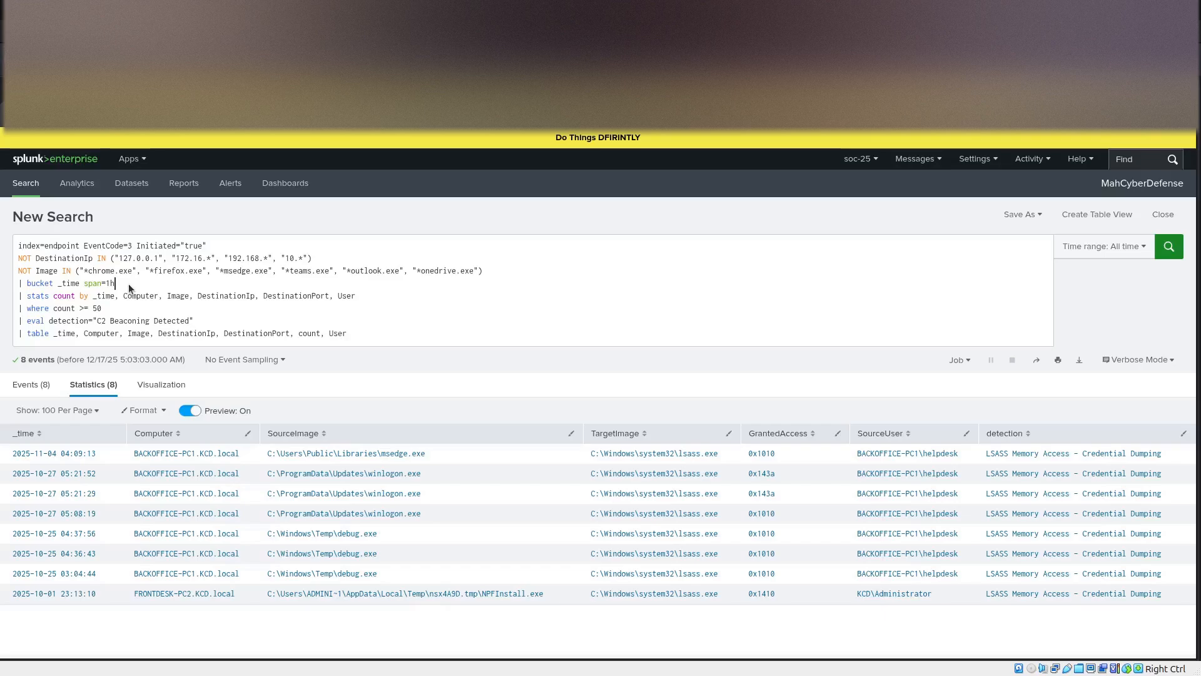
{"action": "left_click", "coordinate": [129, 283]}
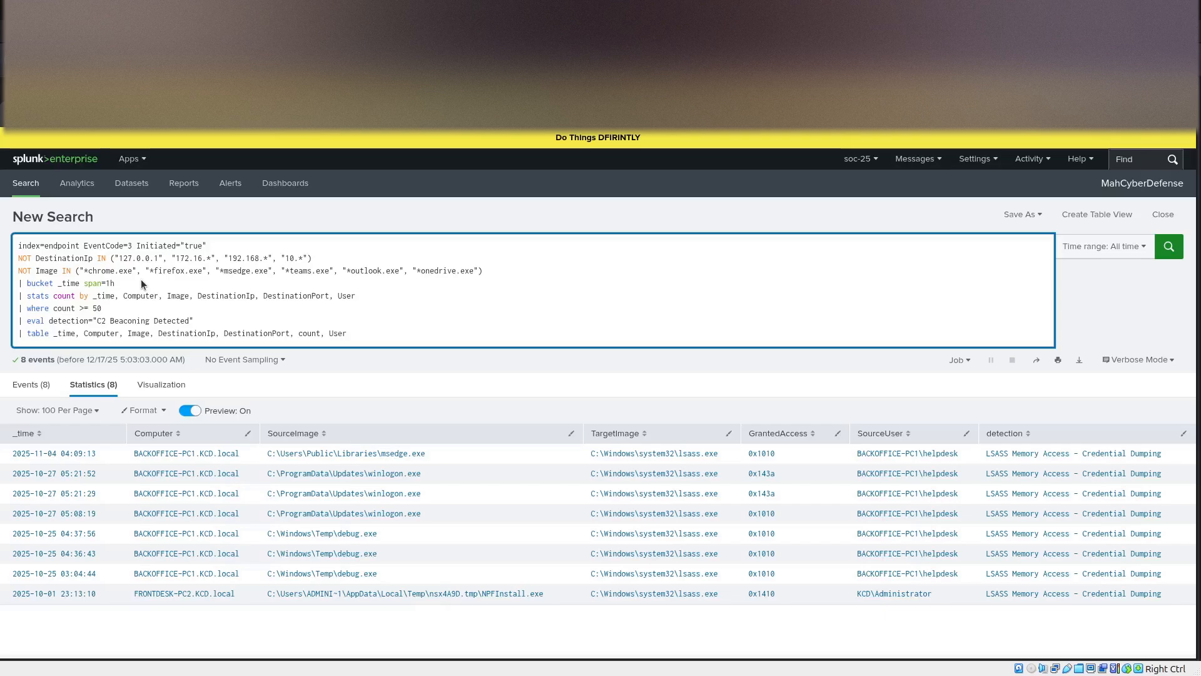
Examine the C2 beaconing query's one-hour bucket, count threshold, detection label and output table fields.
{"action": "left_click_drag", "start_coordinate": [139, 280], "coordinate": [18, 283]}
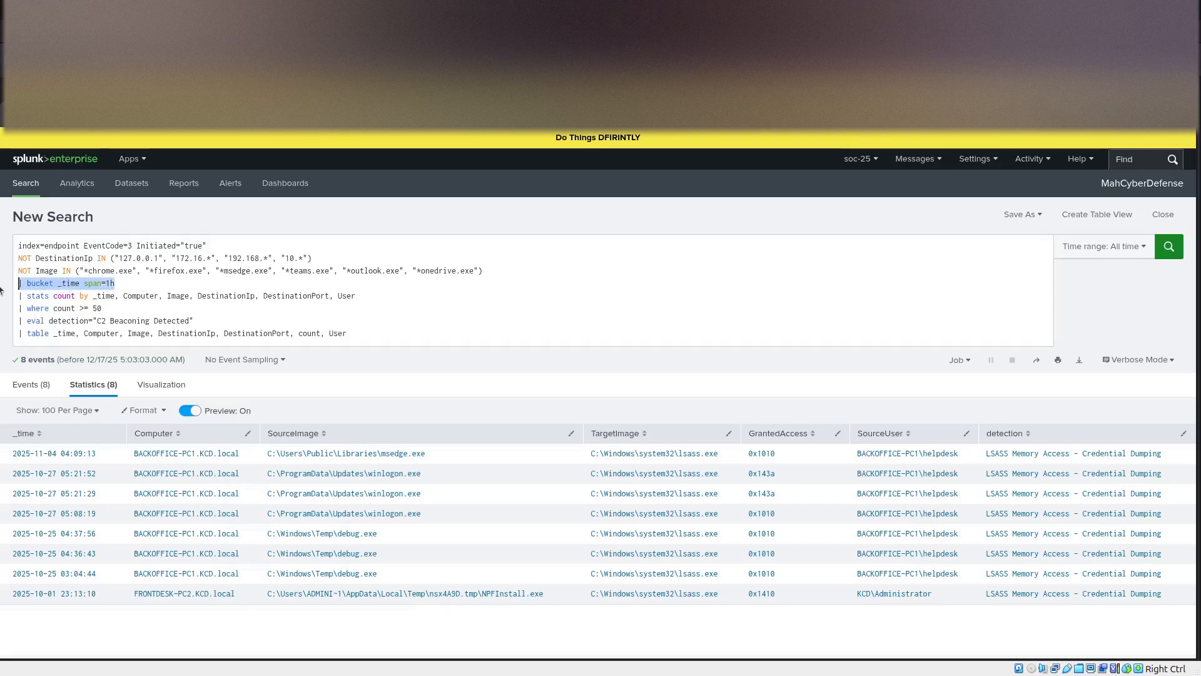
{"action": "left_click", "coordinate": [251, 279]}
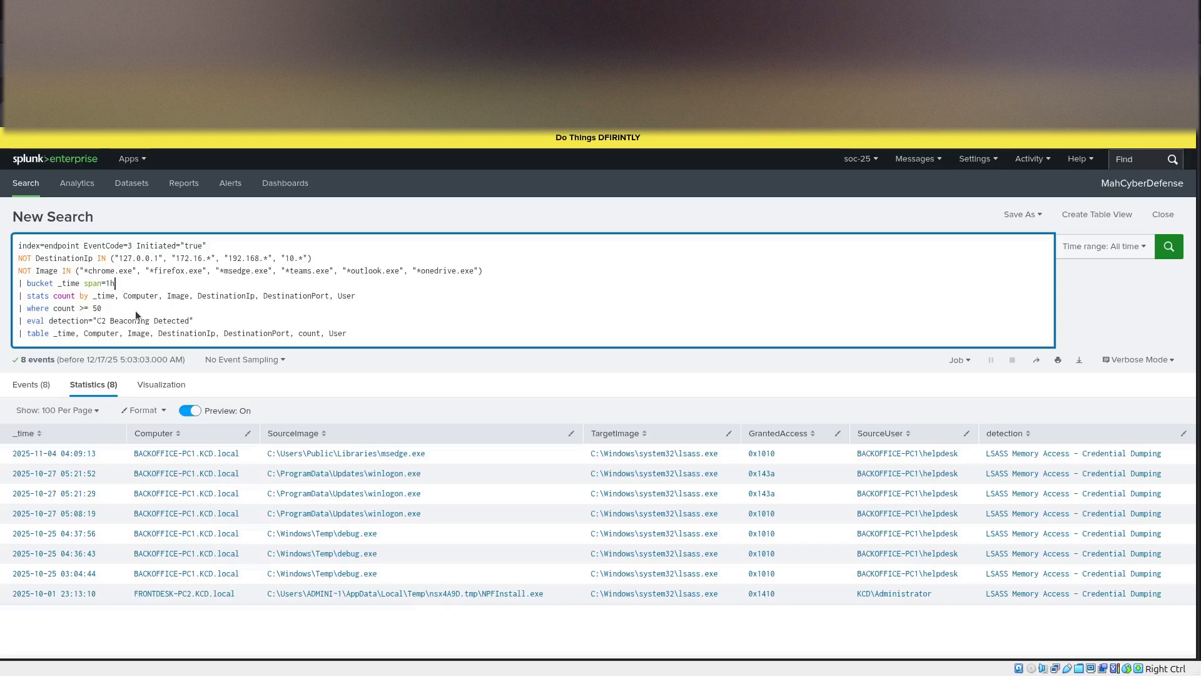
{"action": "mouse_move", "coordinate": [111, 309]}
{"action": "left_mouse_down"}
{"action": "mouse_move", "coordinate": [60, 313]}
{"action": "mouse_move", "coordinate": [87, 321]}
{"action": "mouse_move", "coordinate": [102, 307]}
{"action": "left_mouse_up"}
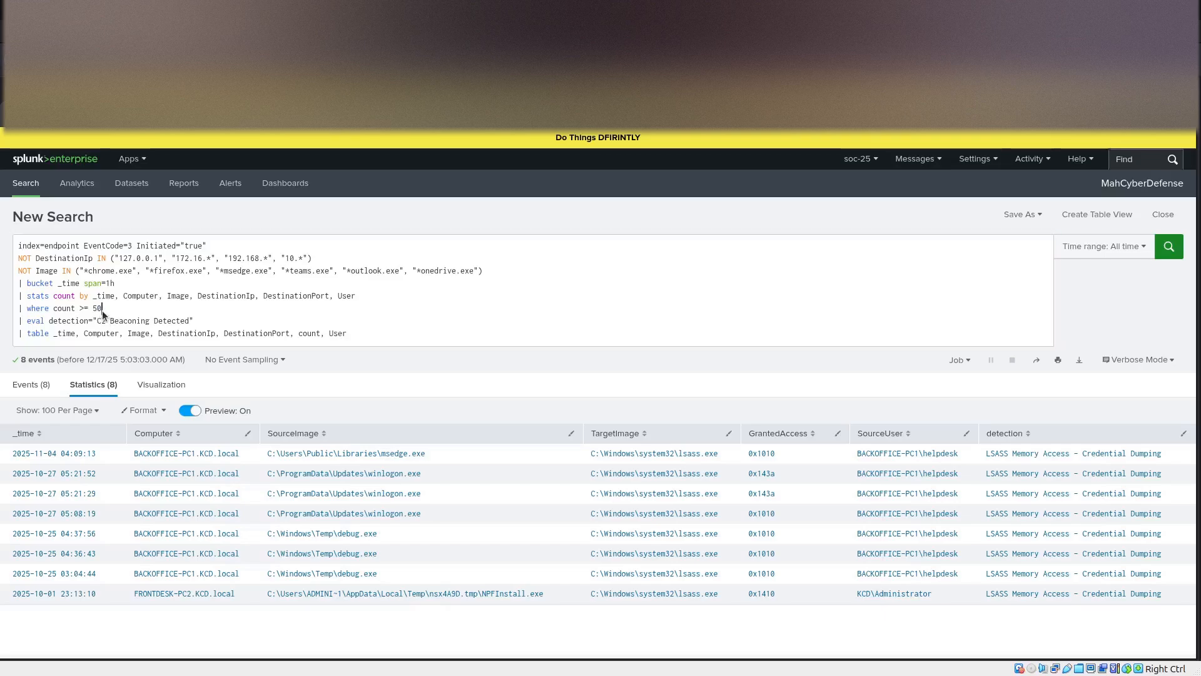
{"action": "left_click", "coordinate": [105, 307]}
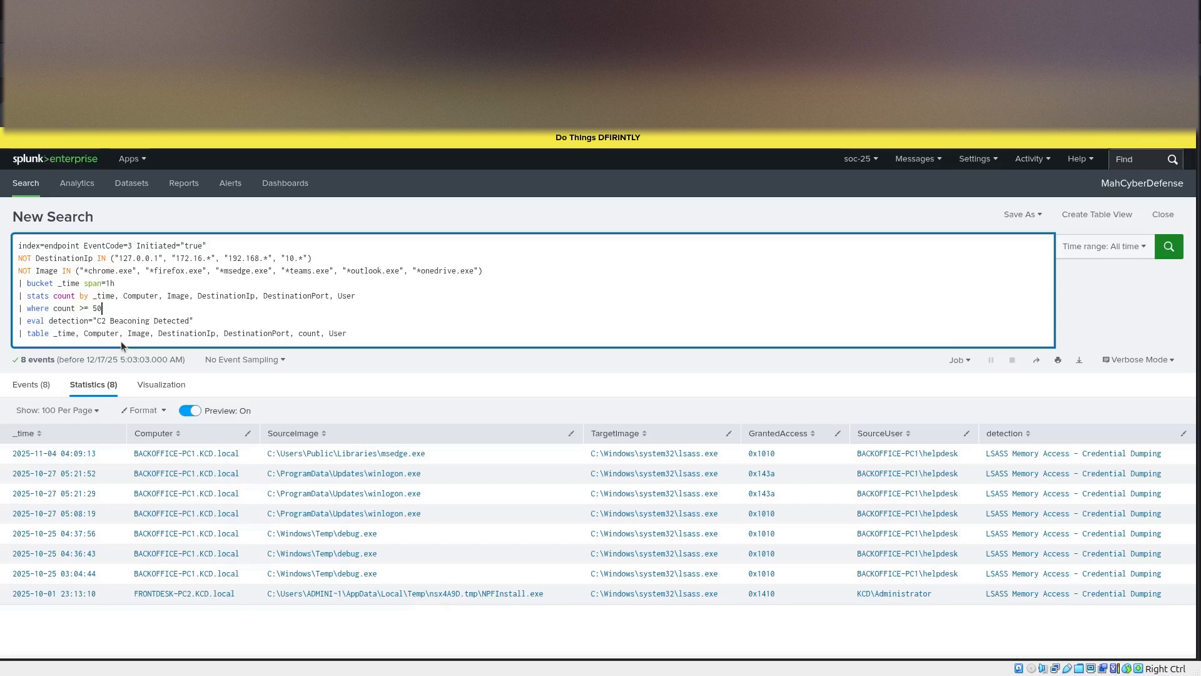
{"action": "left_click_drag", "start_coordinate": [31, 320], "coordinate": [195, 321]}
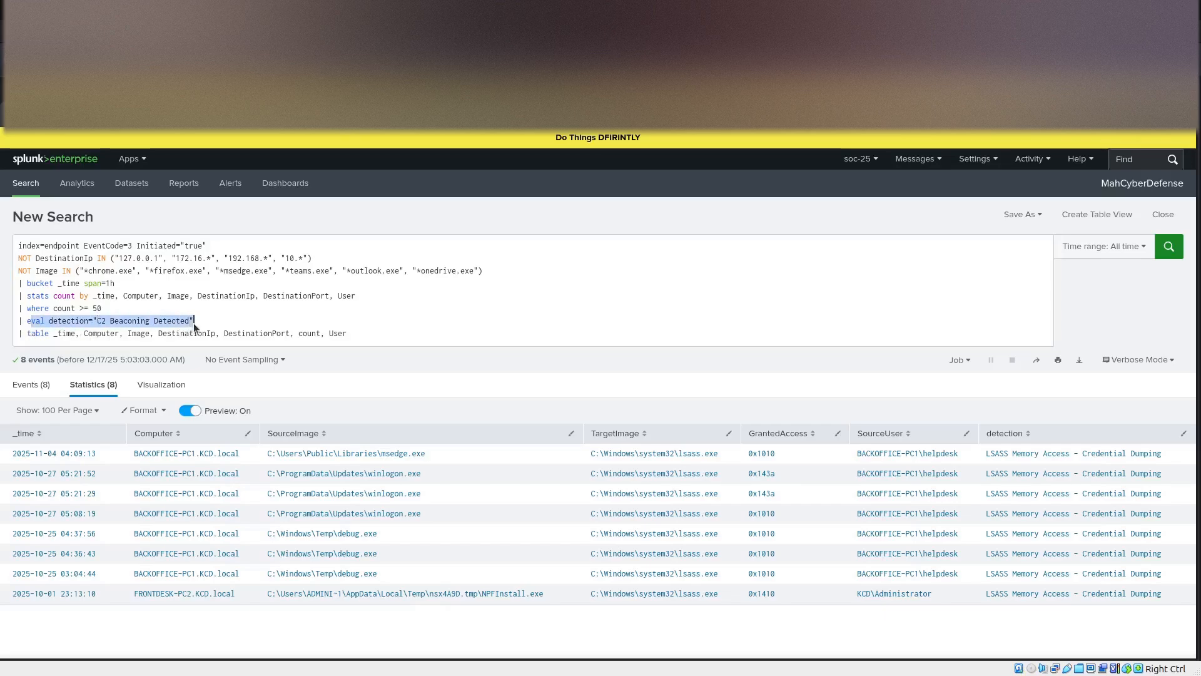
{"action": "left_click_drag", "start_coordinate": [351, 335], "coordinate": [11, 334]}
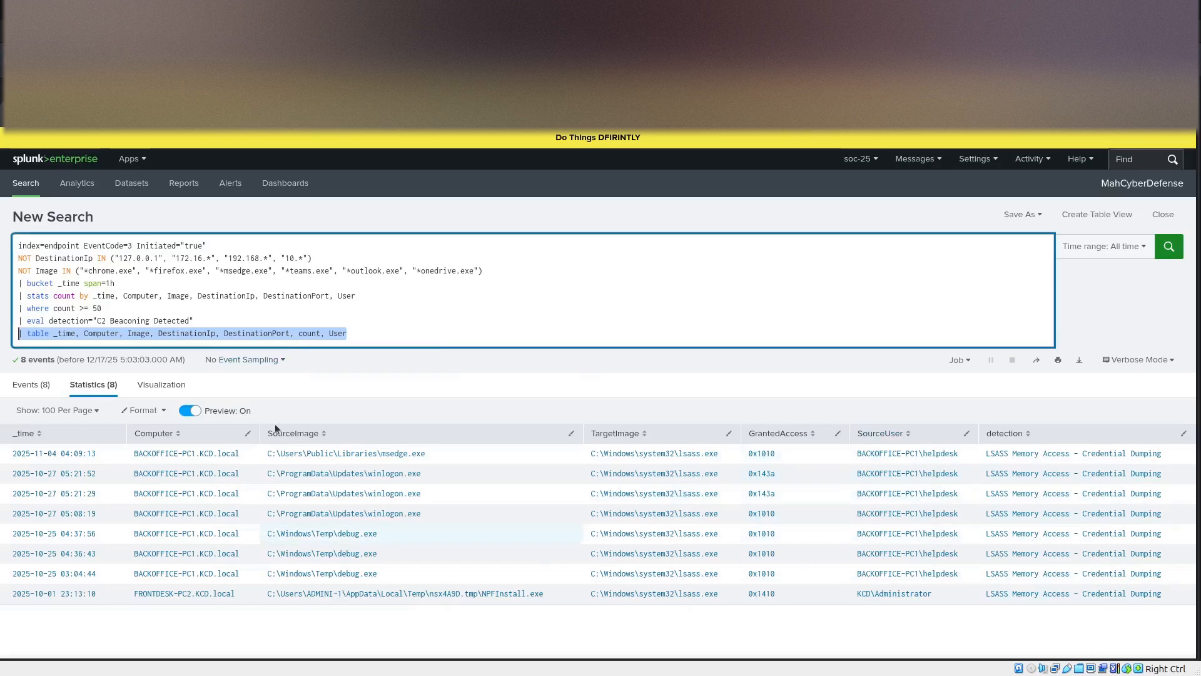
{"action": "left_click", "coordinate": [404, 332]}
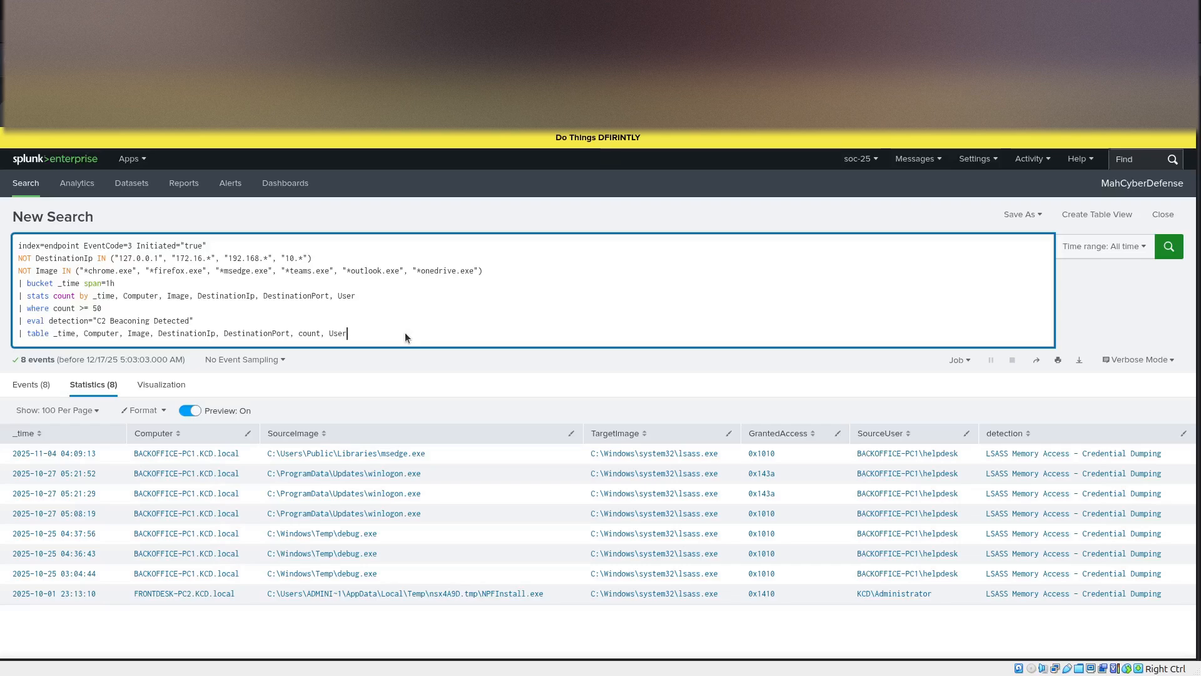
Run the C2 beaconing search over all time, stop it, and switch the time picker to a Between date and time range.
{"action": "key", "text": "Return"}
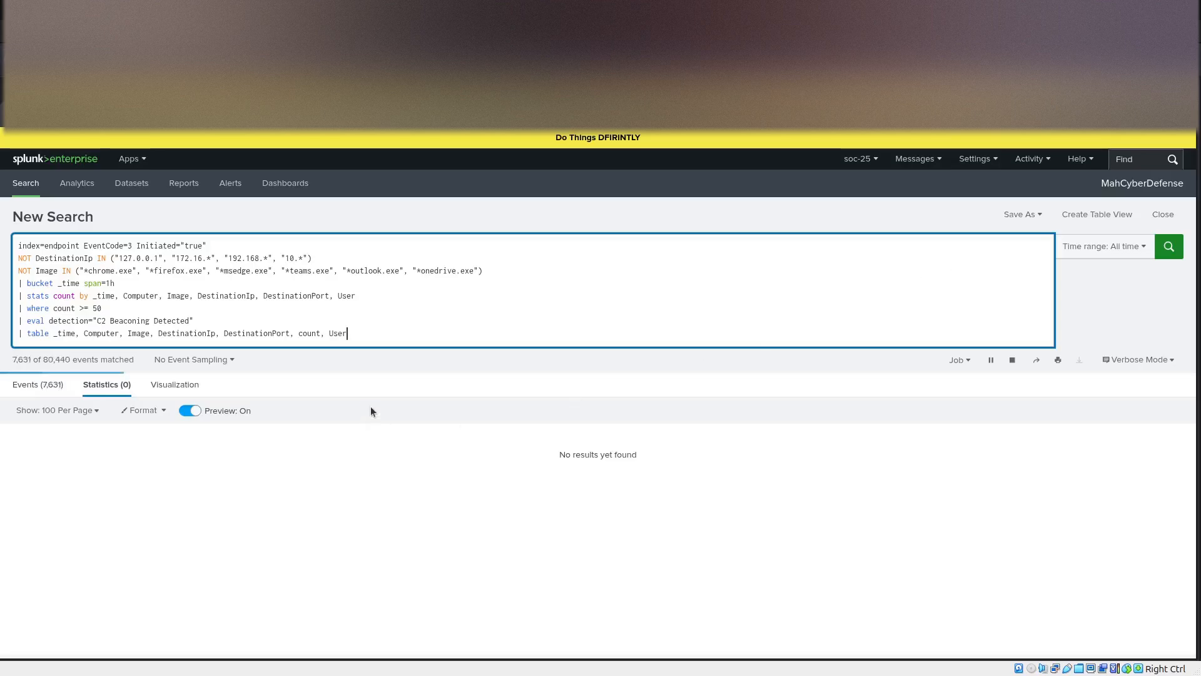
{"action": "left_click", "coordinate": [1013, 360]}
{"action": "left_click", "coordinate": [1127, 246]}
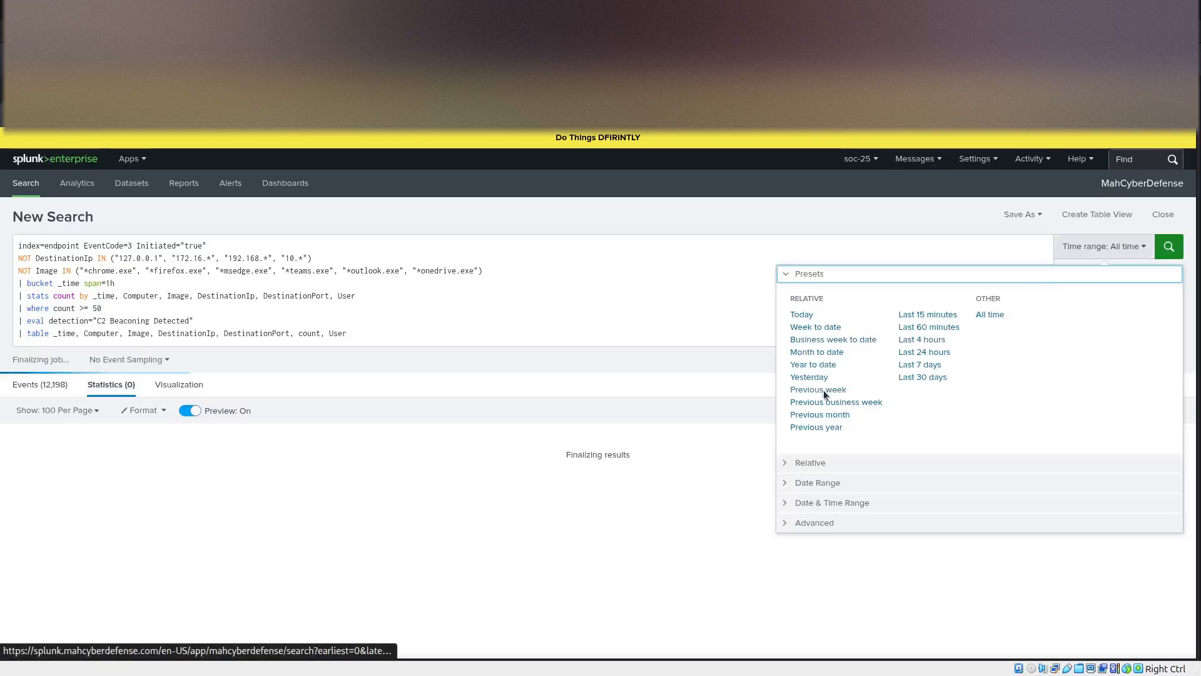
{"action": "left_click", "coordinate": [835, 505]}
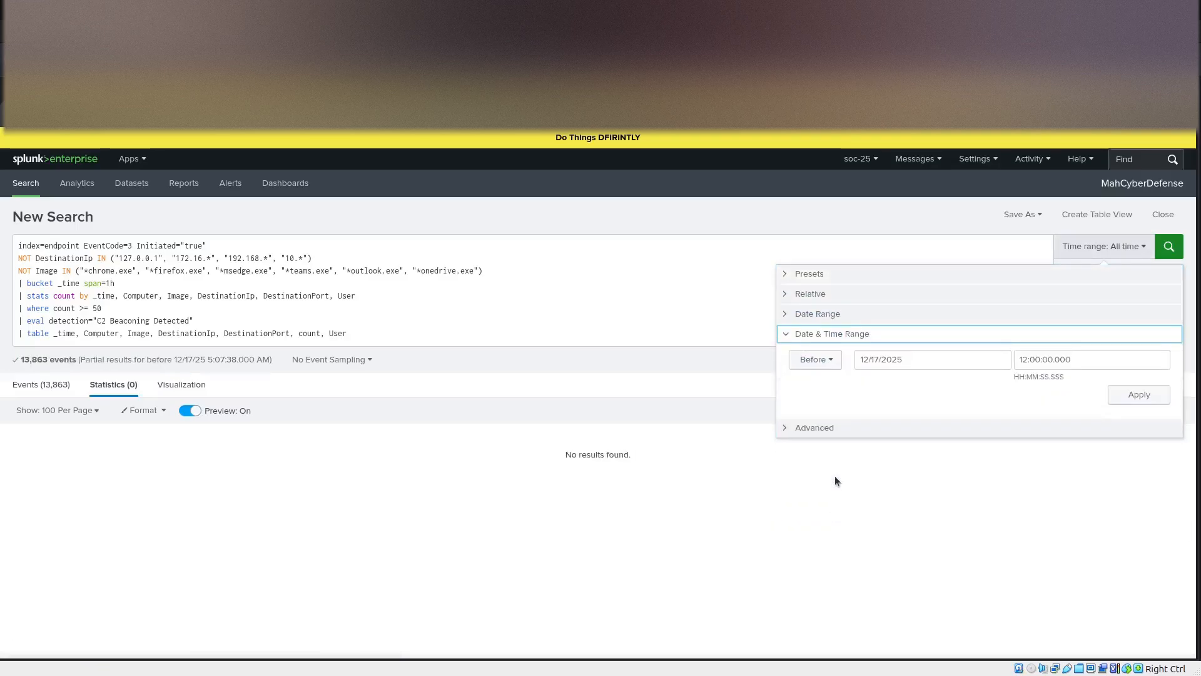
{"action": "left_click", "coordinate": [808, 313]}
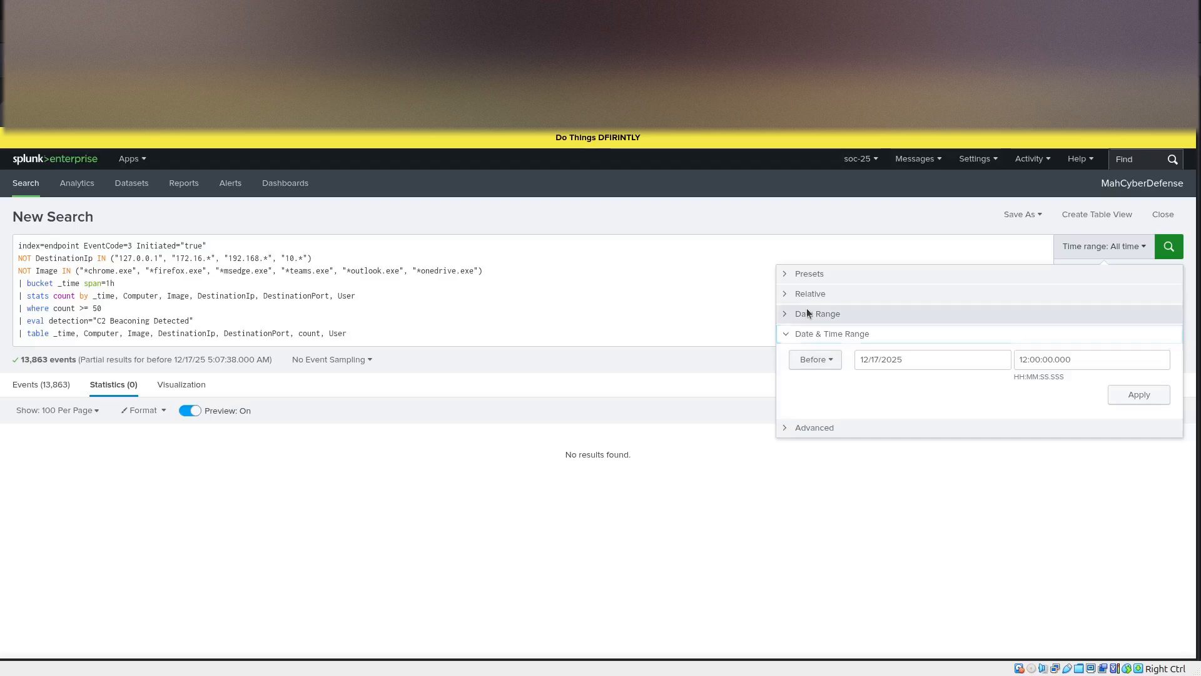
{"action": "left_click", "coordinate": [816, 344]}
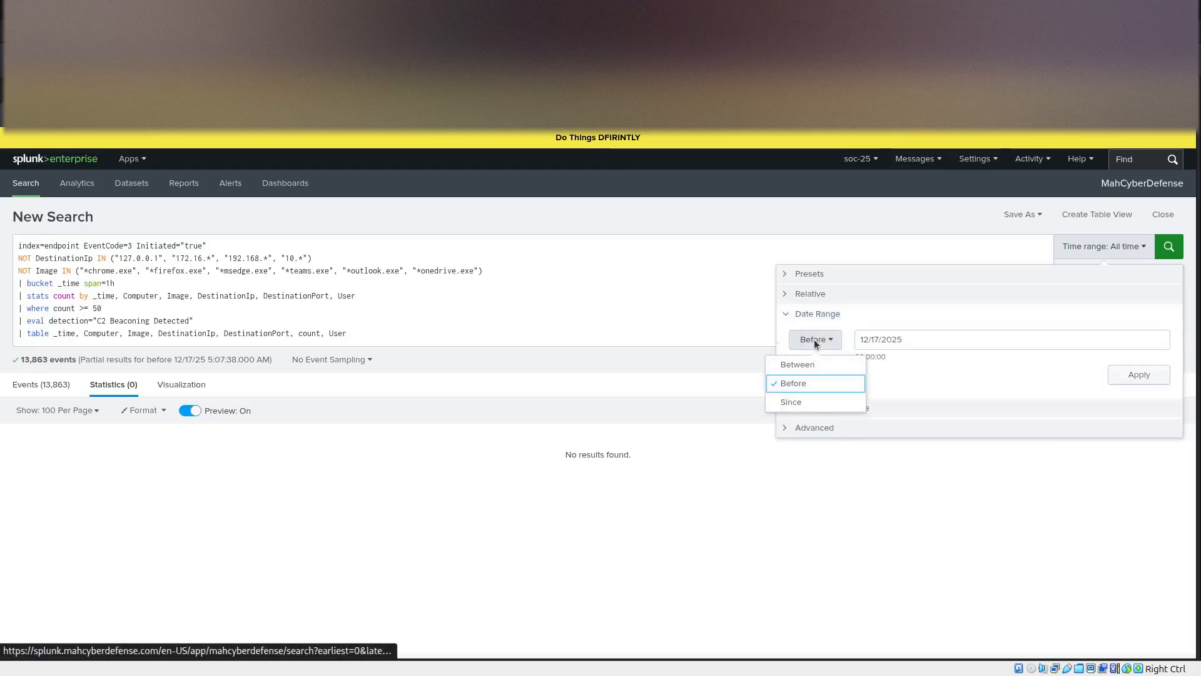
{"action": "left_click", "coordinate": [811, 315]}
{"action": "left_click", "coordinate": [809, 406]}
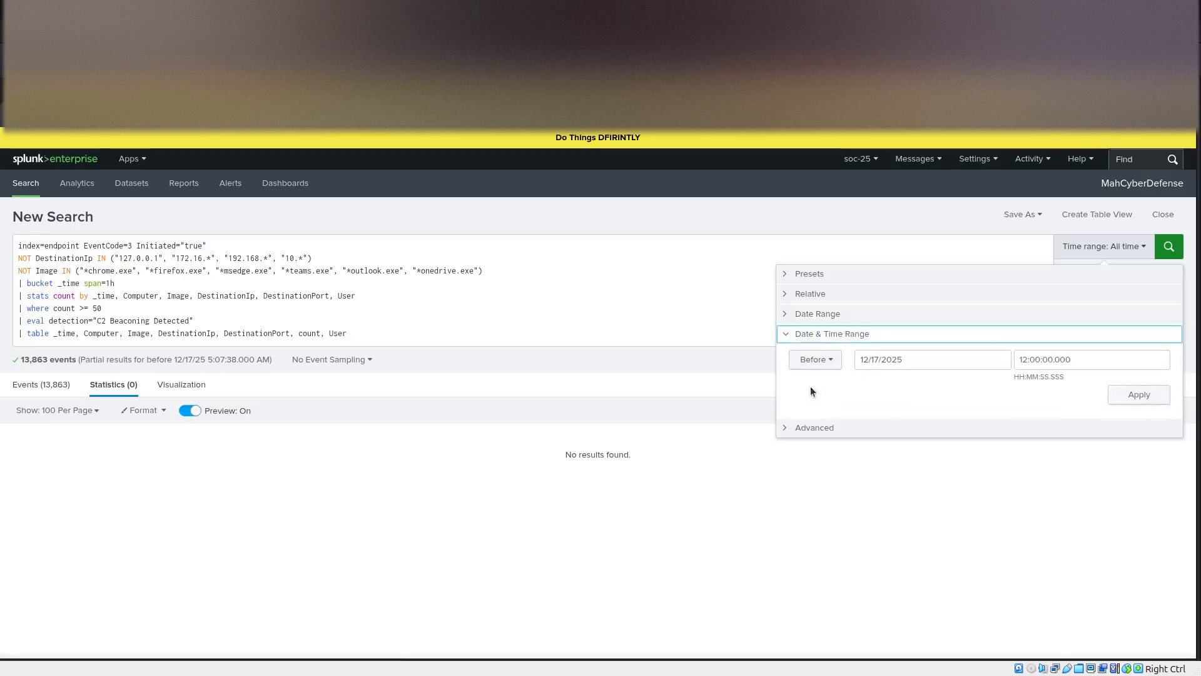
{"action": "left_click", "coordinate": [801, 356]}
{"action": "left_click", "coordinate": [808, 382]}
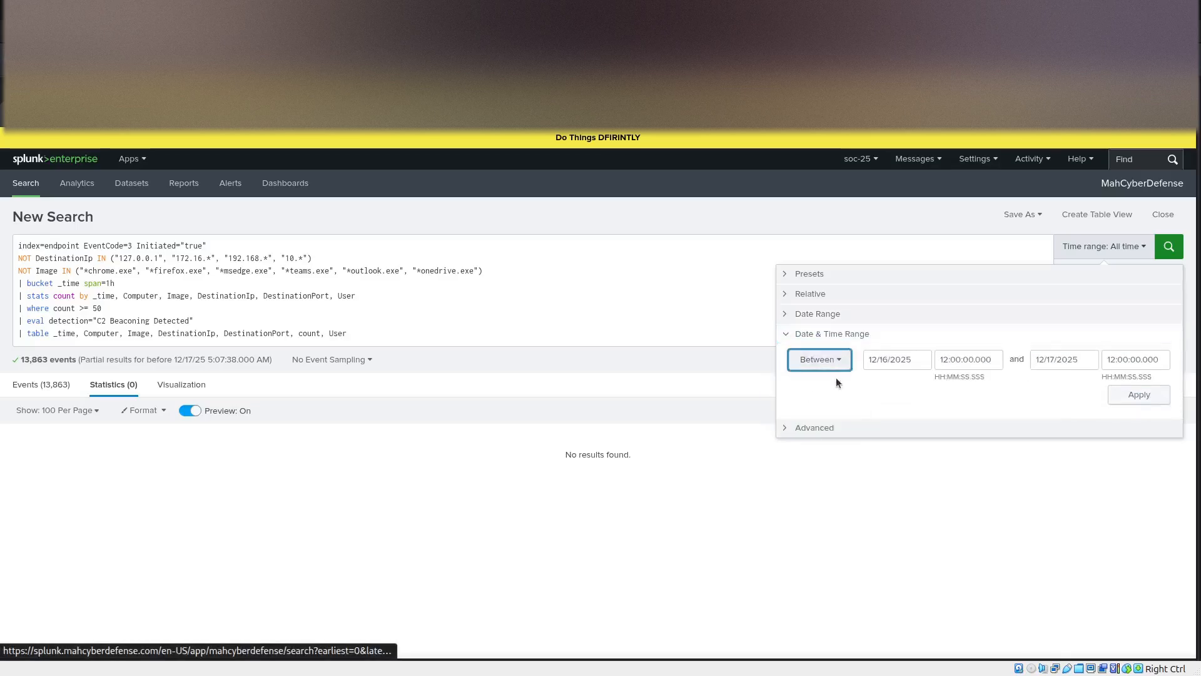
Set the search's date and time range from 11/04/2025 to 11/05/2025 and apply it.
{"action": "left_click", "coordinate": [883, 365]}
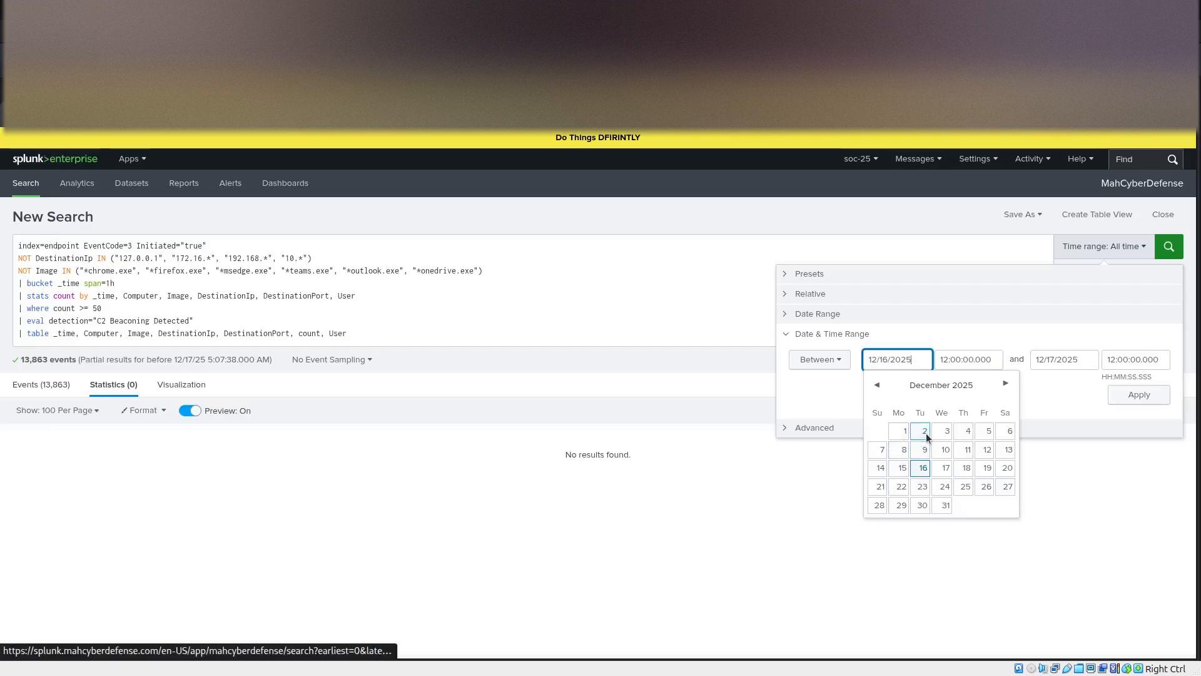
{"action": "left_click", "coordinate": [874, 386]}
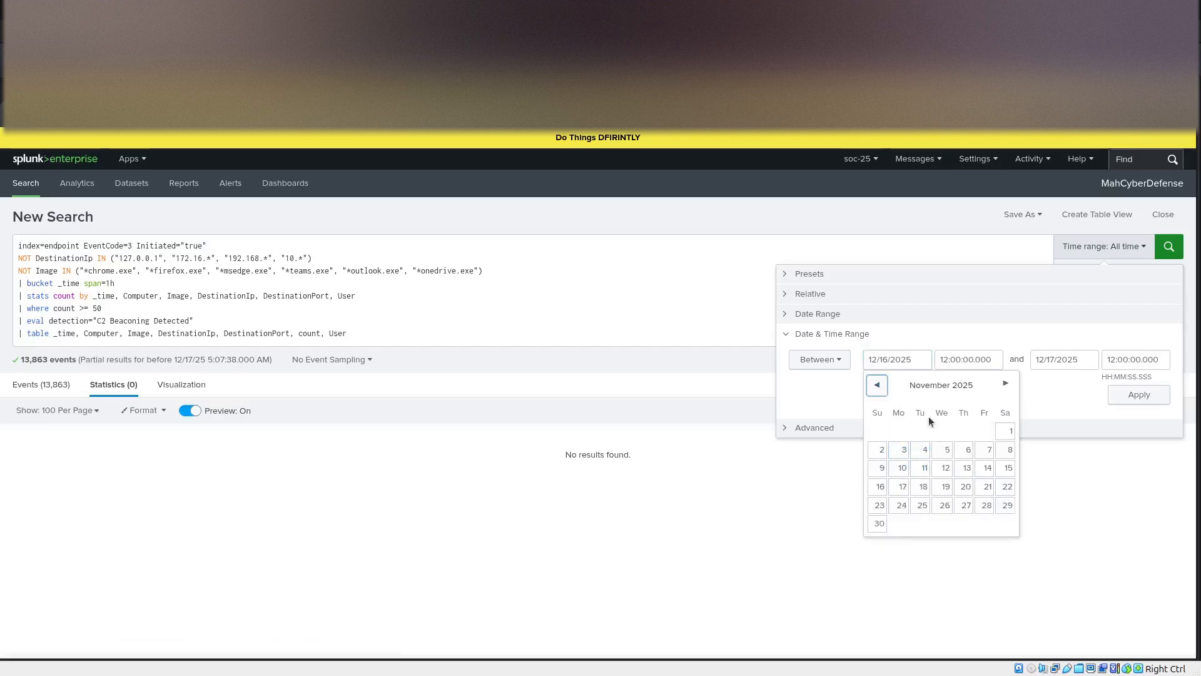
{"action": "left_click", "coordinate": [923, 451]}
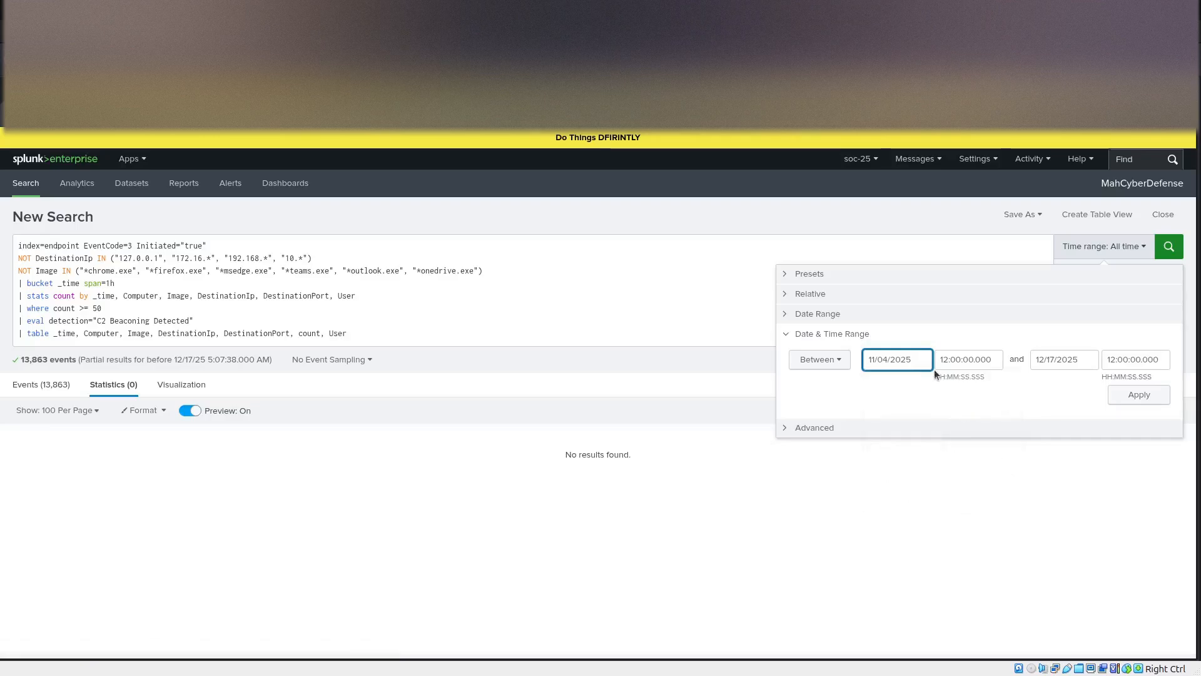
{"action": "left_click", "coordinate": [1057, 362]}
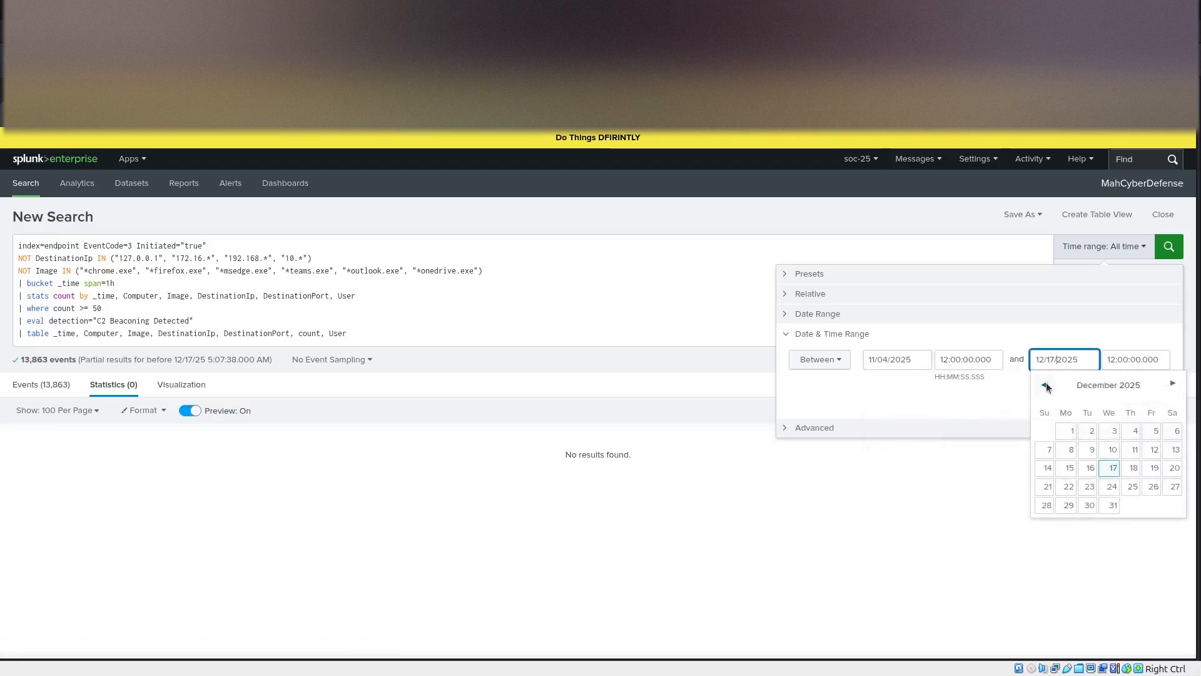
{"action": "left_click", "coordinate": [1044, 385]}
{"action": "left_click", "coordinate": [1112, 452]}
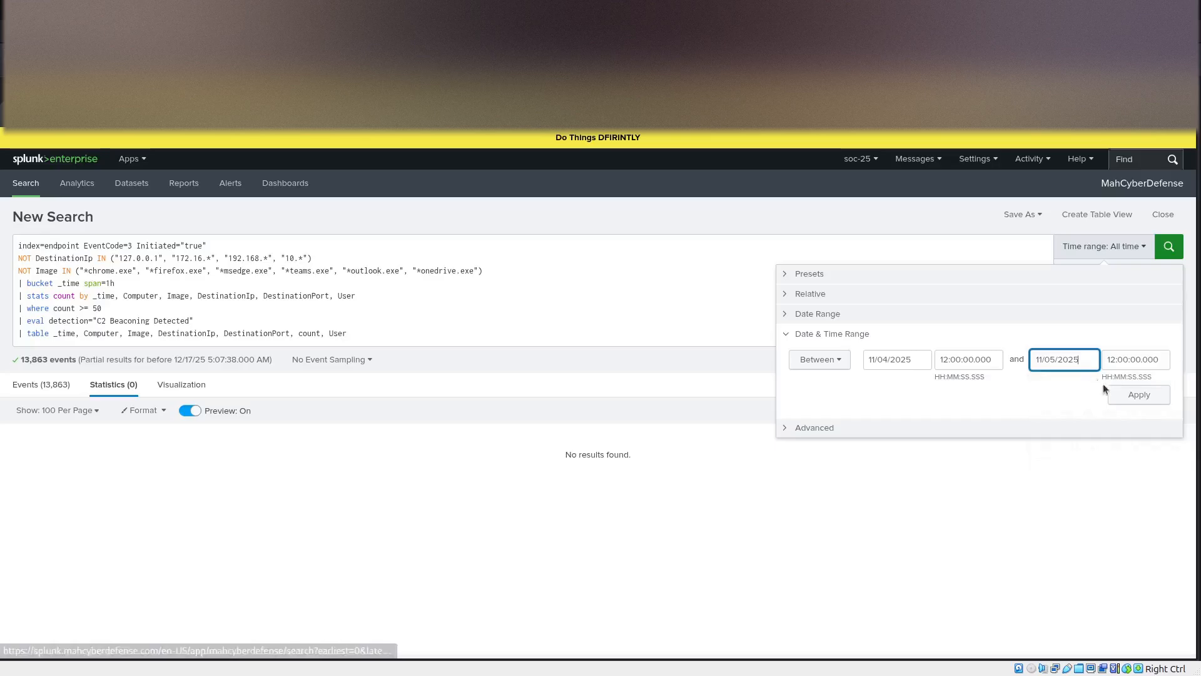
{"action": "key", "text": "Return"}
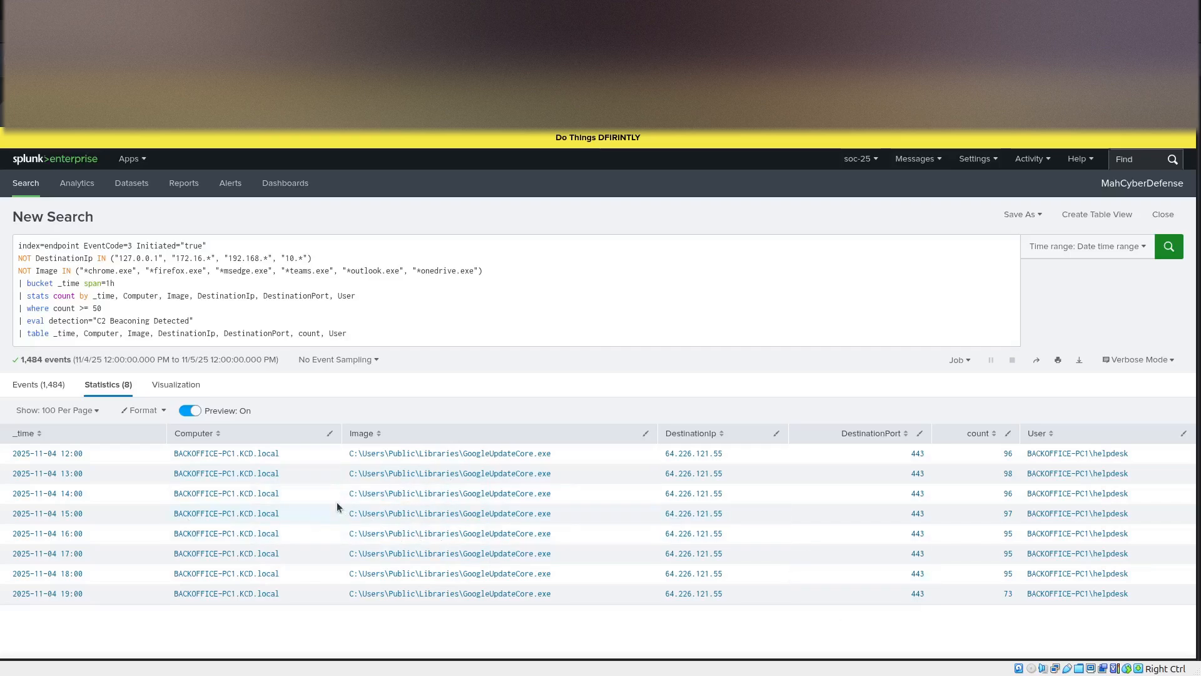
Go to the saved alerts and open KDC-Endpoint-C2 Beaconing Pattern Detected for editing.
{"action": "left_click", "coordinate": [1027, 219]}
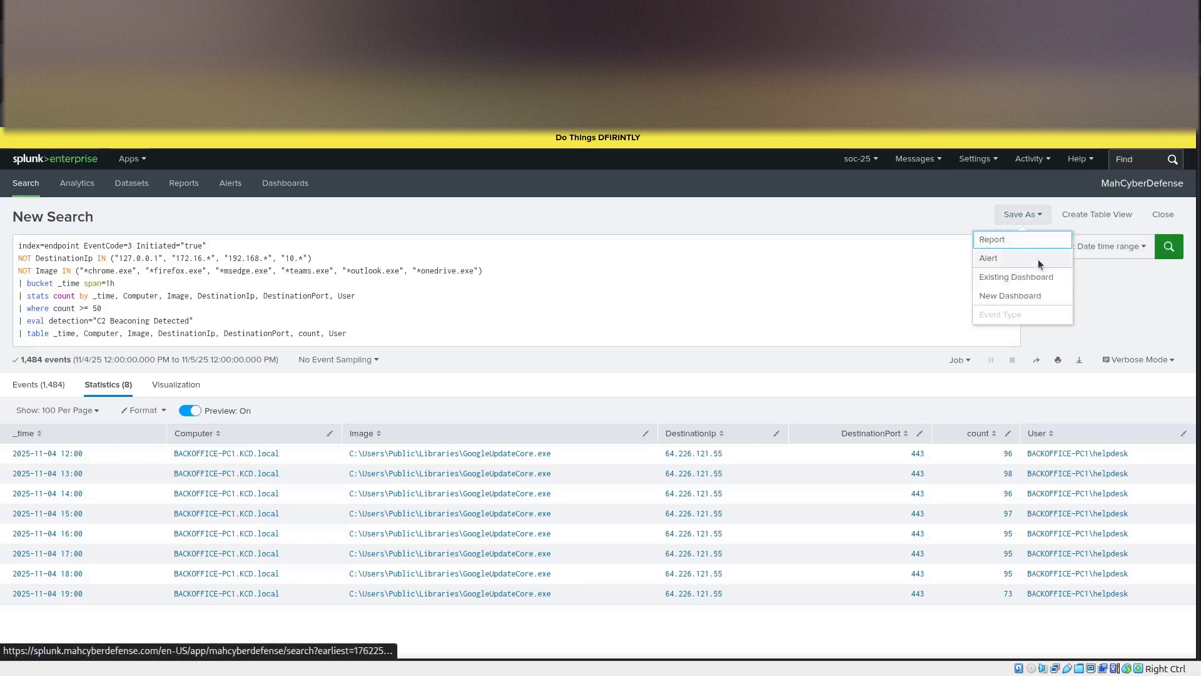
{"action": "left_click", "coordinate": [414, 320]}
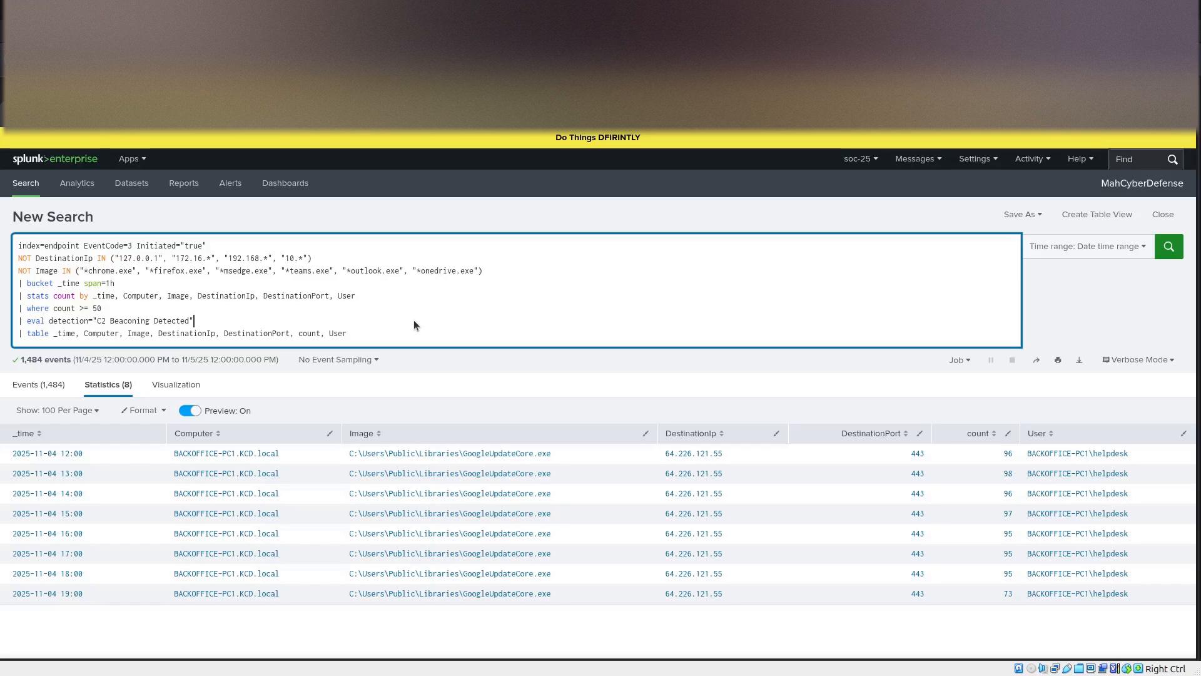
{"action": "left_click", "coordinate": [230, 183]}
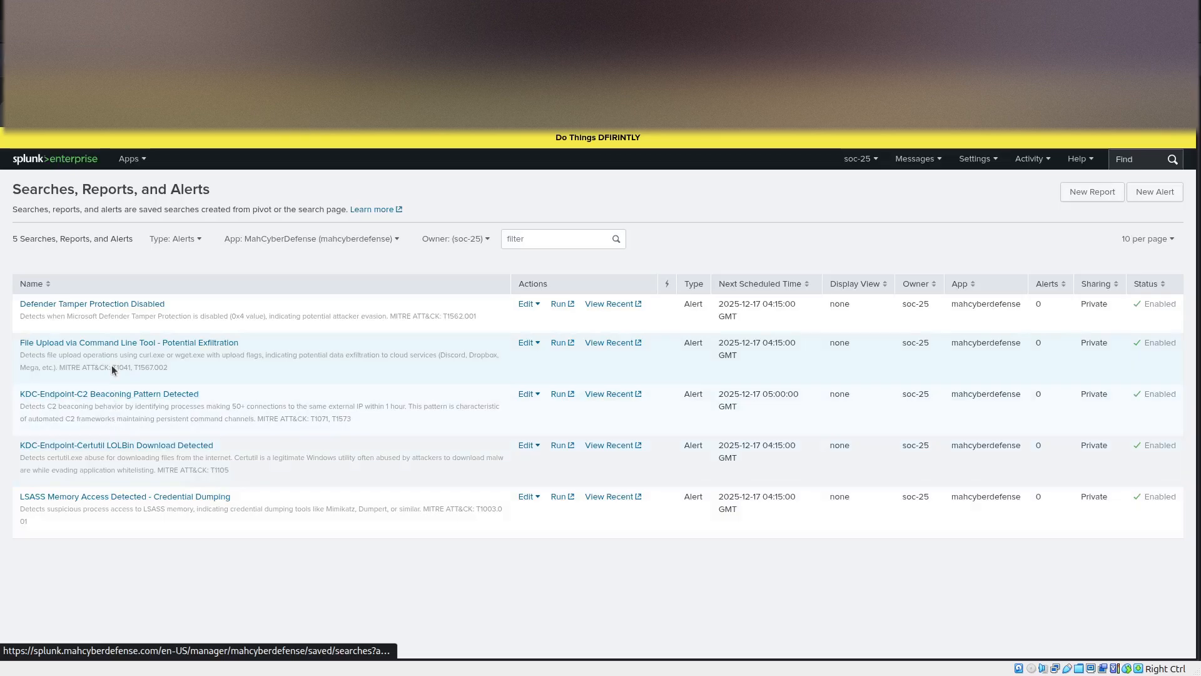
{"action": "left_click", "coordinate": [104, 394]}
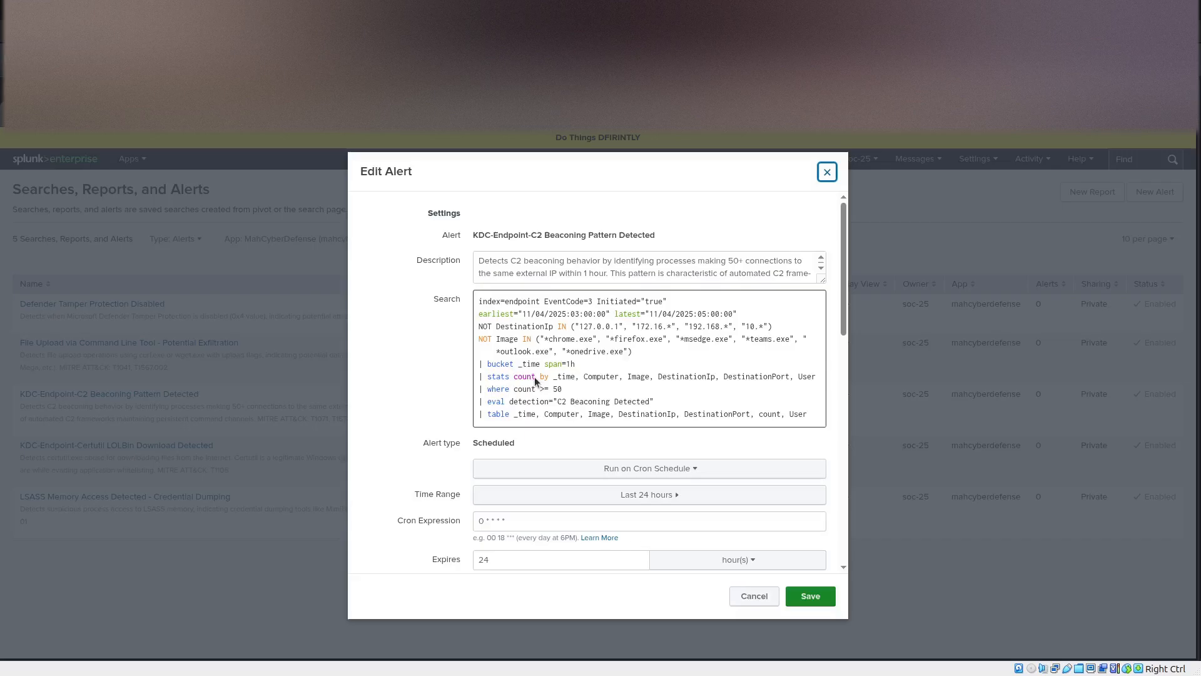
Examine the C2 beaconing alert's search, cron schedule, time range and trigger conditions.
{"action": "scroll", "coordinate": [396, 359], "scroll_direction": "down", "scroll_amount": 4}
{"action": "scroll", "coordinate": [397, 359], "scroll_direction": "up", "scroll_amount": 2}
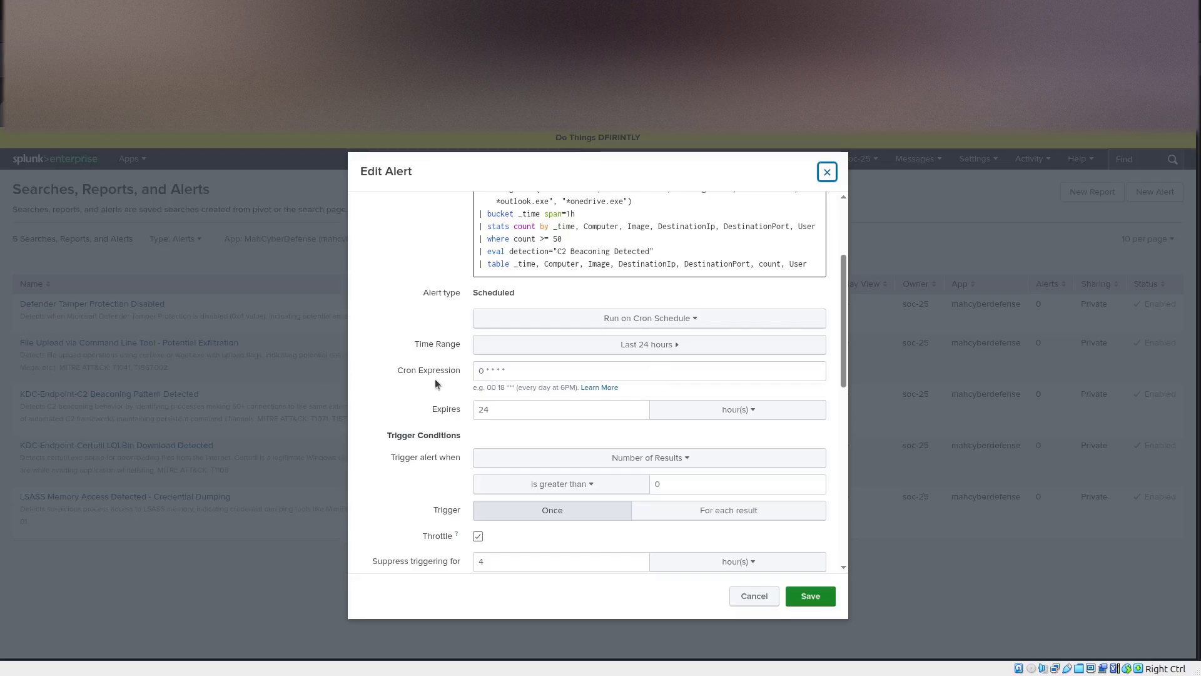
{"action": "scroll", "coordinate": [434, 378], "scroll_direction": "down", "scroll_amount": 2}
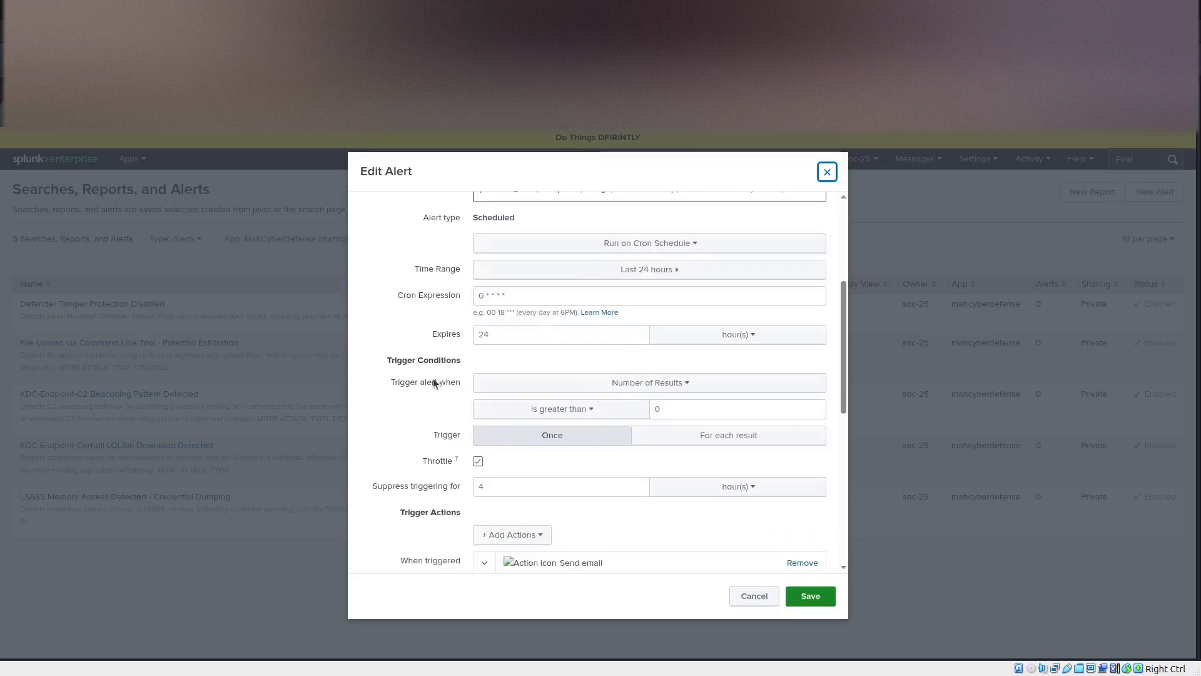
{"action": "left_click_drag", "start_coordinate": [516, 298], "coordinate": [463, 302]}
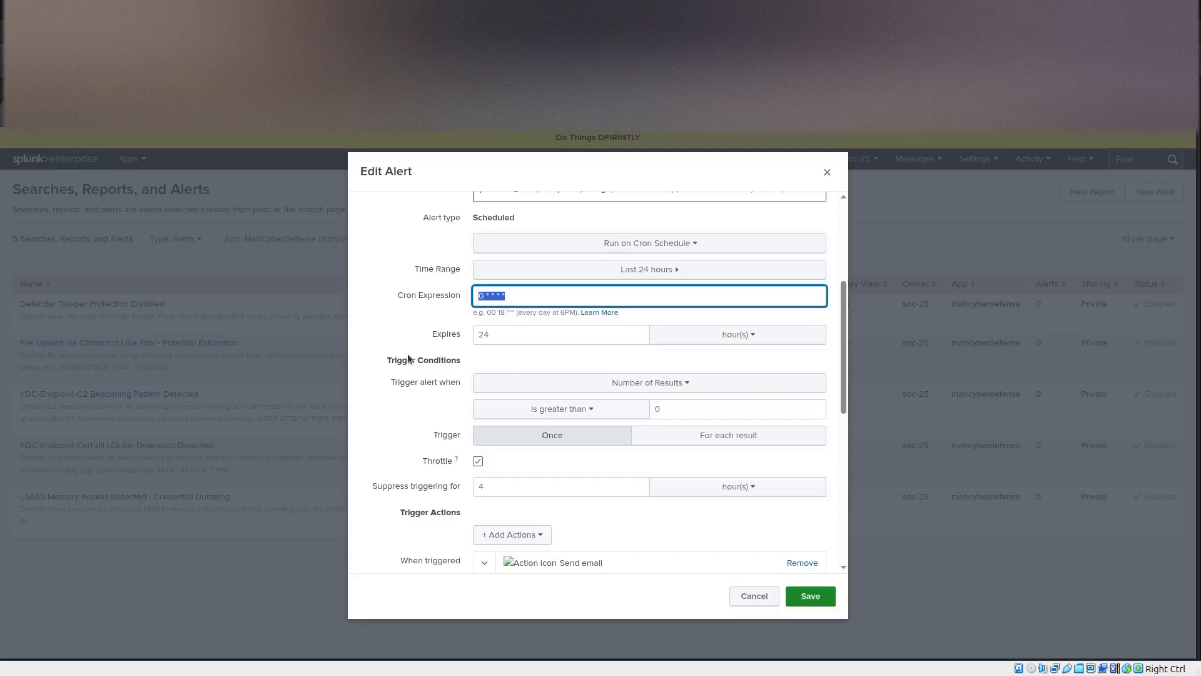
{"action": "scroll", "coordinate": [408, 355], "scroll_direction": "up", "scroll_amount": 3}
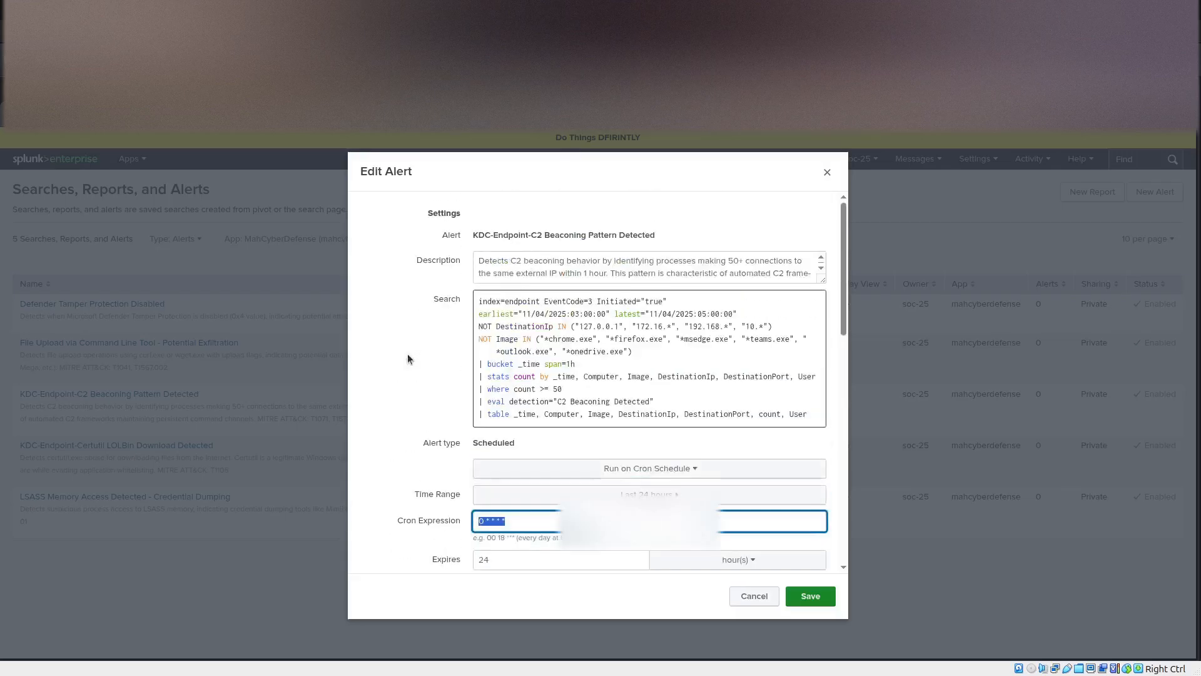
{"action": "scroll", "coordinate": [407, 355], "scroll_direction": "down", "scroll_amount": 5}
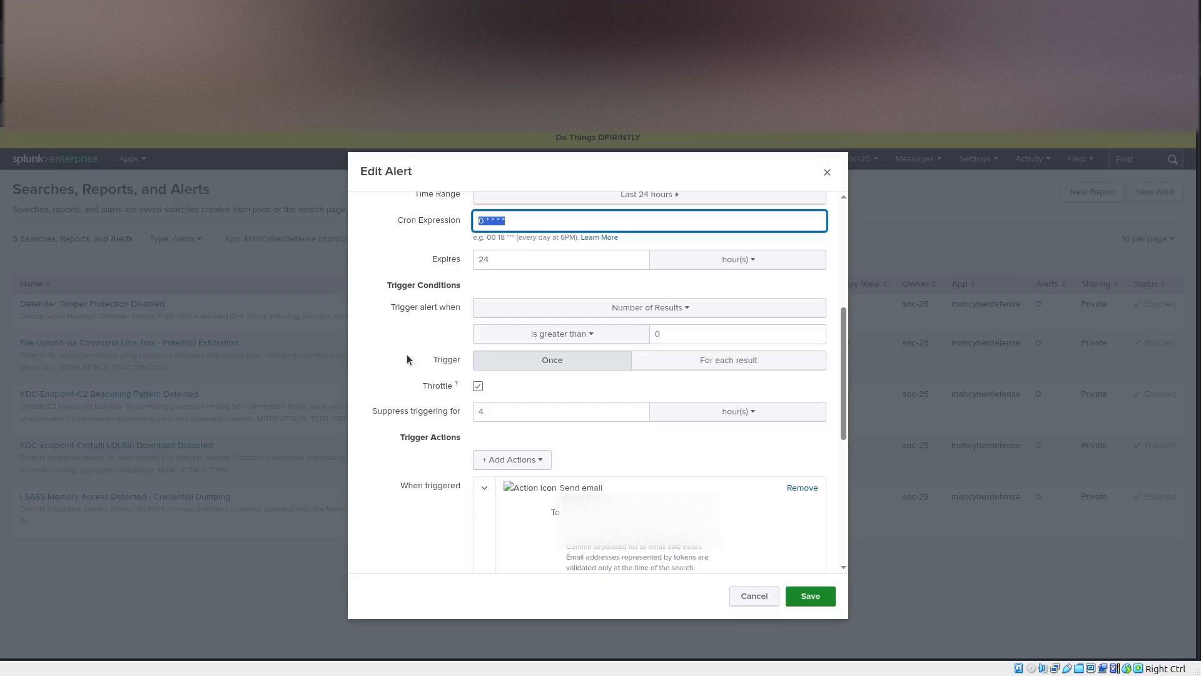
Review the C2 beaconing alert's throttling and email action settings, and save the alert.
{"action": "scroll", "coordinate": [407, 354], "scroll_direction": "down", "scroll_amount": 2}
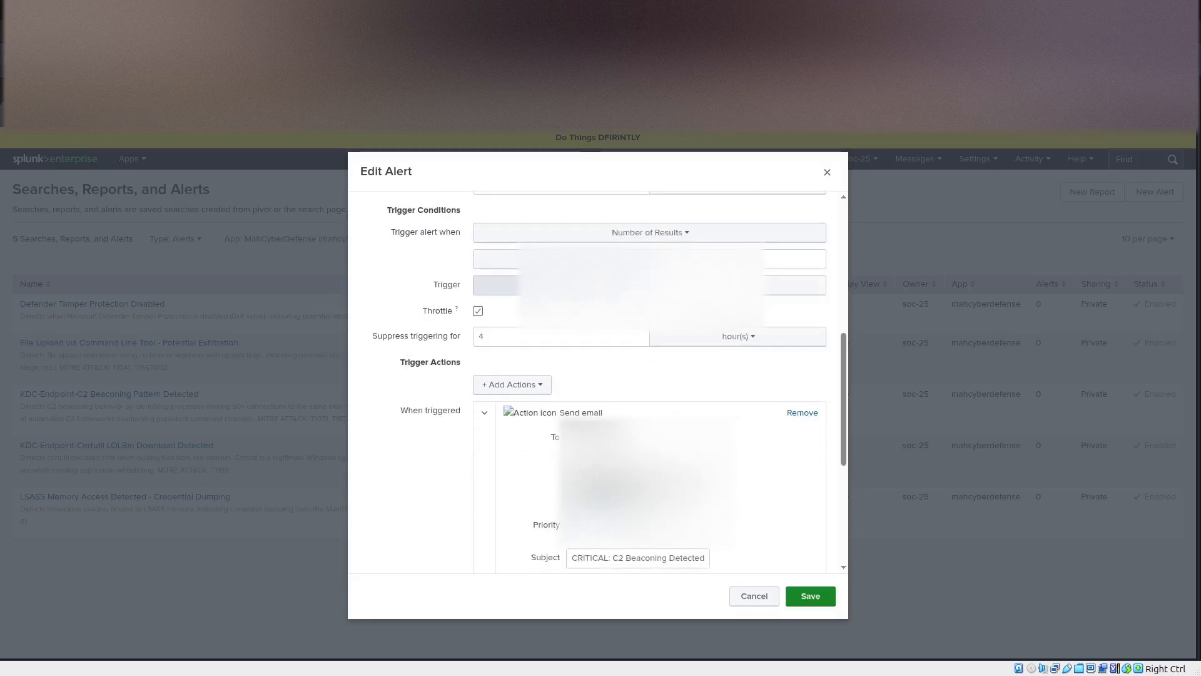
{"action": "scroll", "coordinate": [406, 354], "scroll_direction": "down", "scroll_amount": 3}
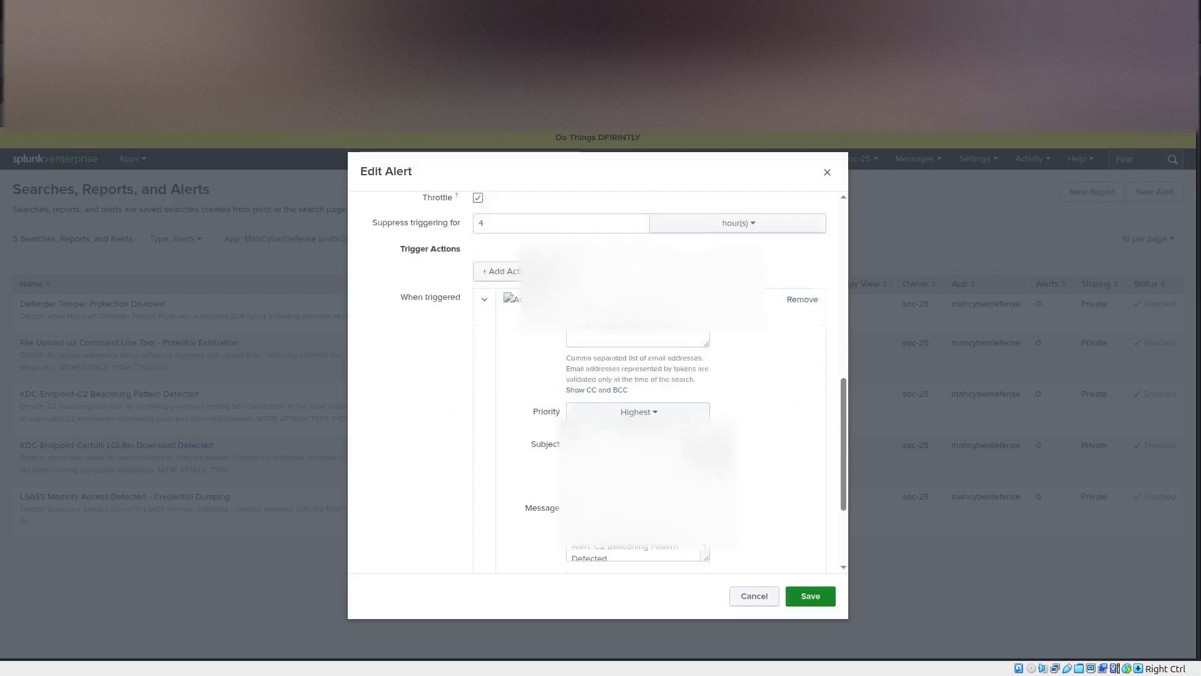
{"action": "scroll", "coordinate": [711, 452], "scroll_direction": "down", "scroll_amount": 4}
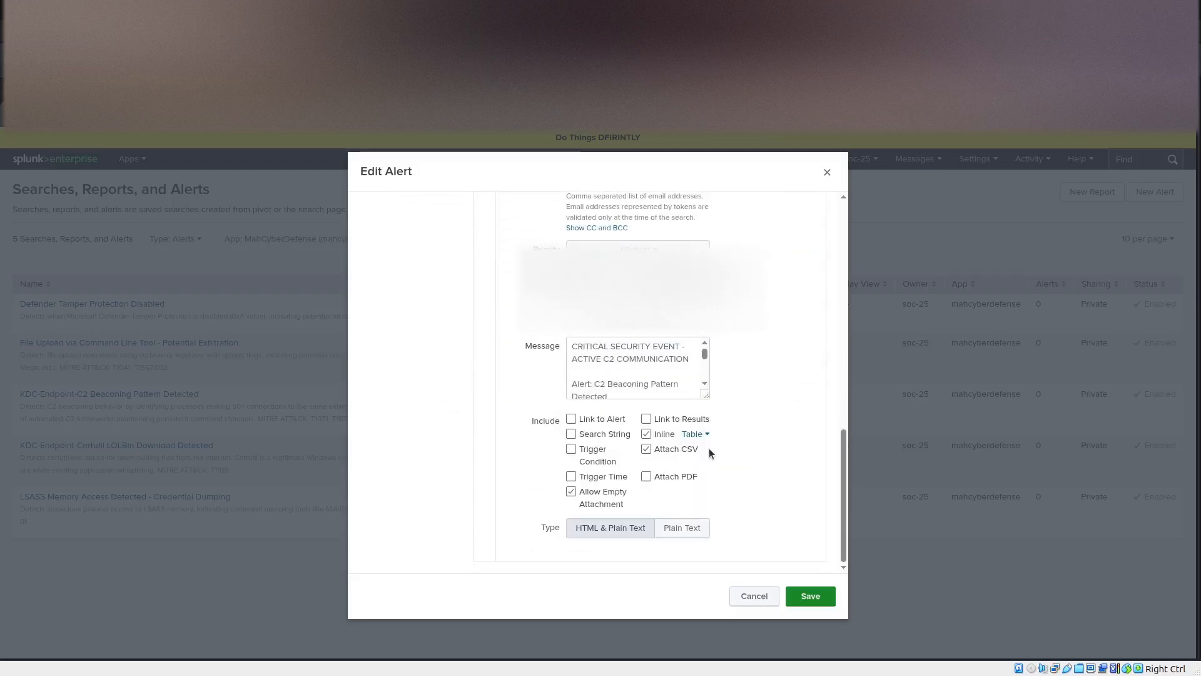
{"action": "scroll", "coordinate": [709, 448], "scroll_direction": "up", "scroll_amount": 8}
{"action": "scroll", "coordinate": [709, 452], "scroll_direction": "down", "scroll_amount": 5}
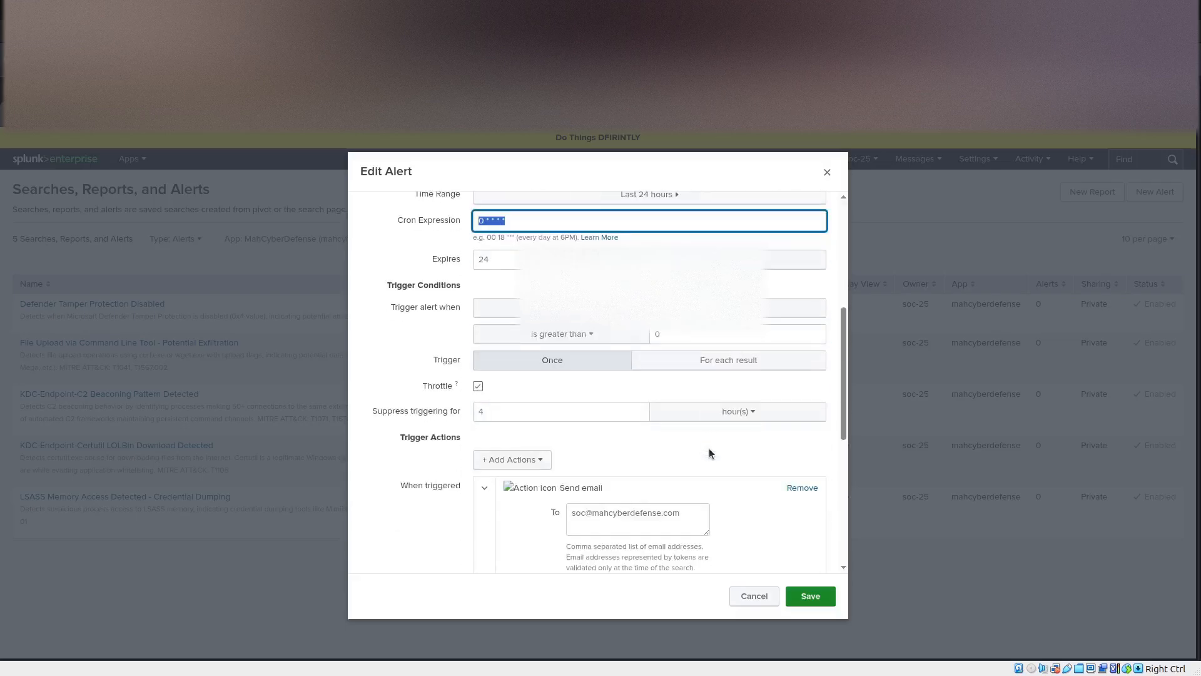
{"action": "scroll", "coordinate": [709, 451], "scroll_direction": "up", "scroll_amount": 5}
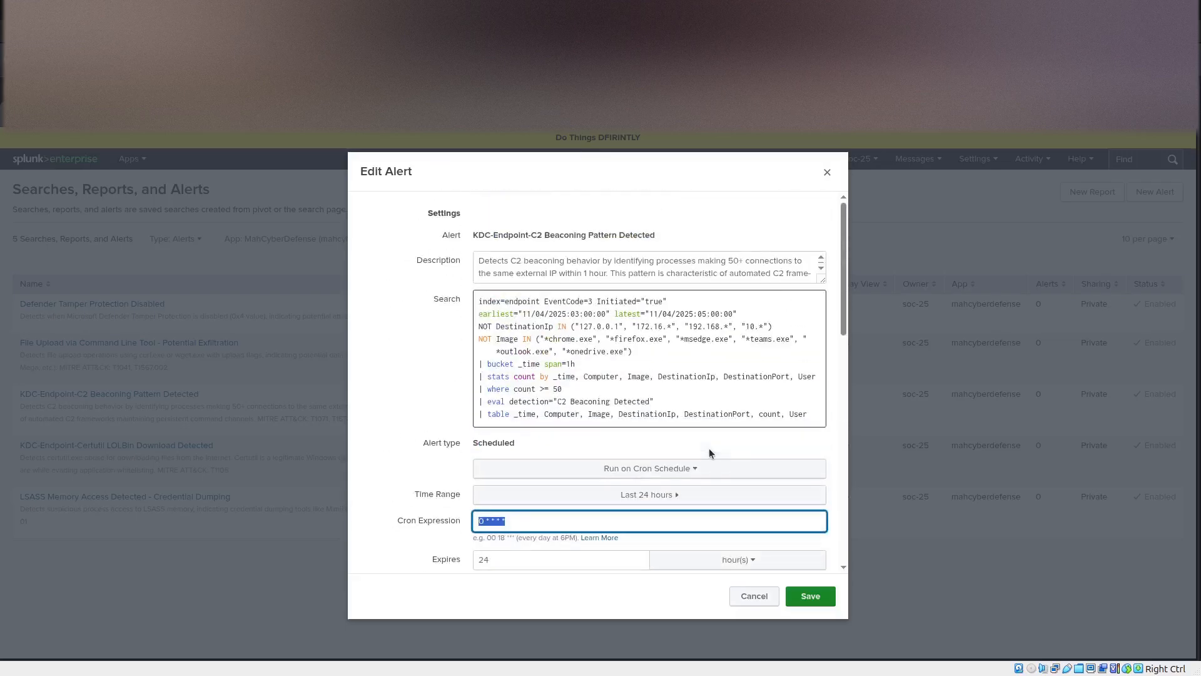
{"action": "left_click", "coordinate": [807, 596]}
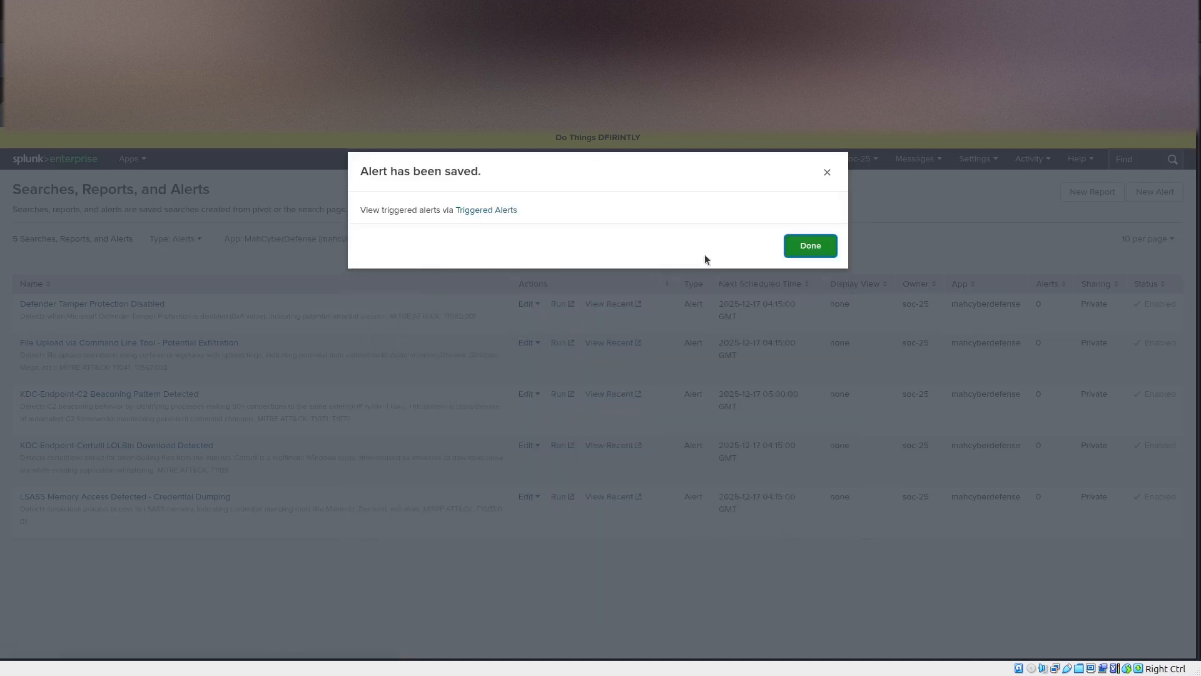
{"action": "left_click", "coordinate": [809, 246]}
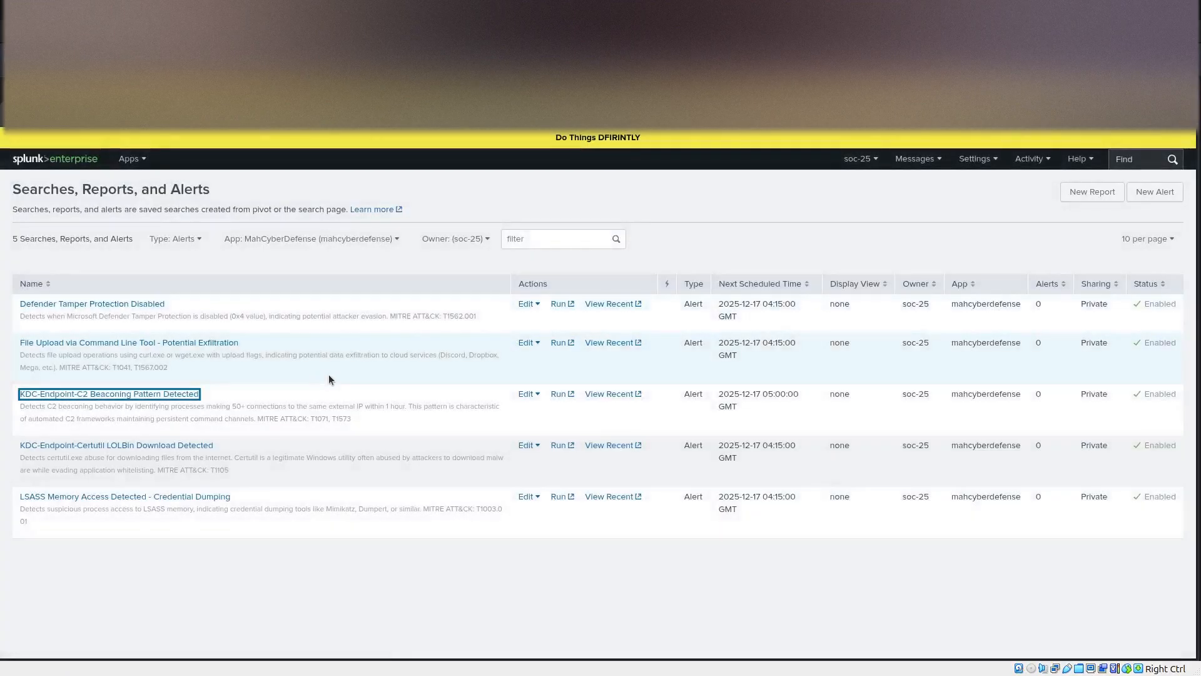